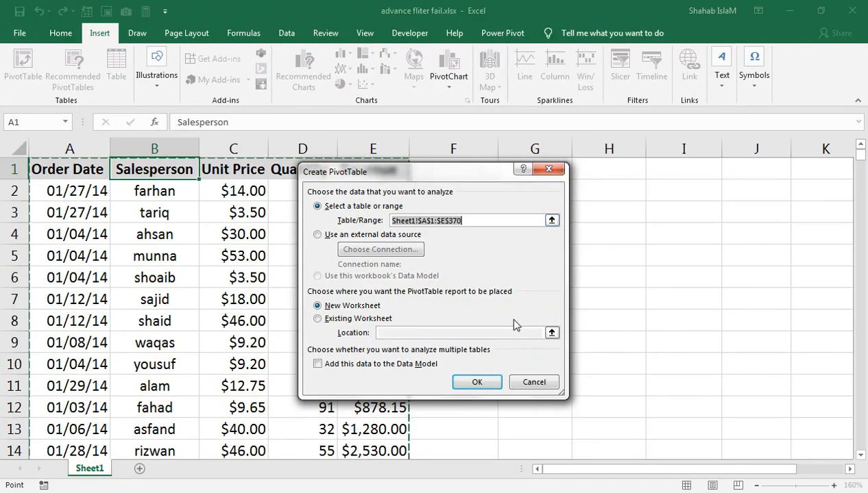
- Create a pivot table from Sheet1!$A$1:$E$370 on a new worksheet, with Salesperson in Rows and Revenue in Values
{"action": "left_click", "coordinate": [476, 382]}
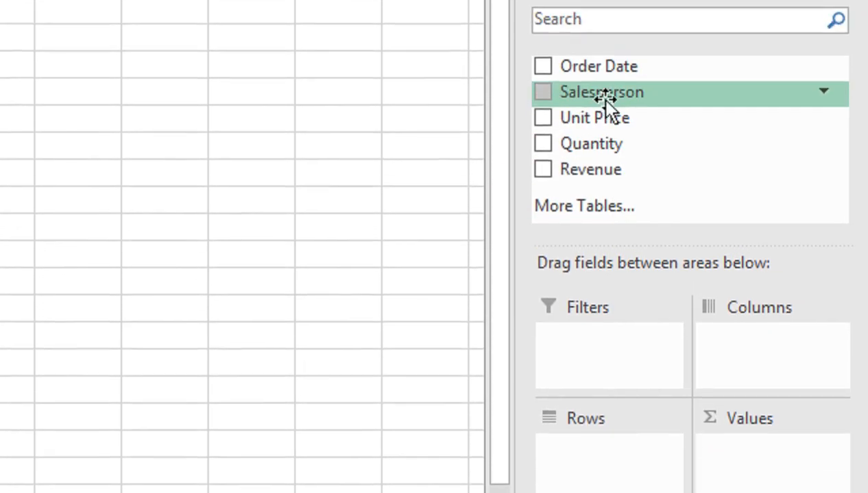
{"action": "left_click_drag", "start_coordinate": [604, 43], "coordinate": [625, 287]}
{"action": "left_click_drag", "start_coordinate": [624, 363], "coordinate": [601, 486]}
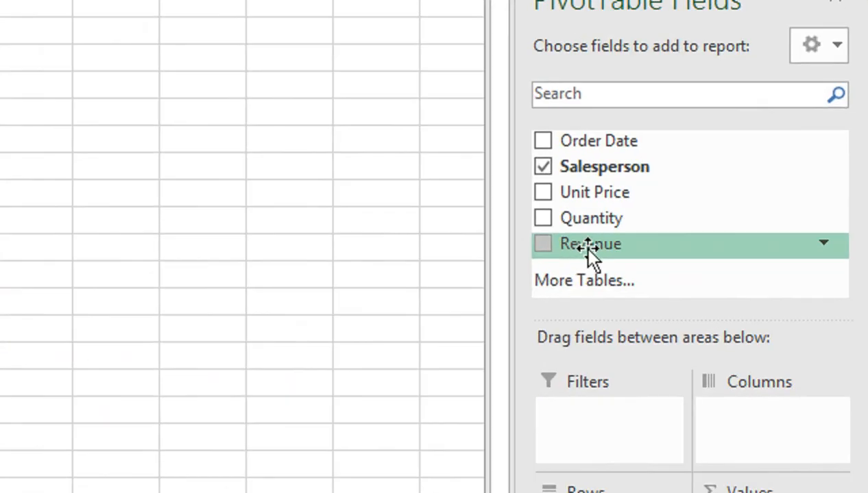
{"action": "left_click_drag", "start_coordinate": [728, 281], "coordinate": [808, 418]}
{"action": "mouse_move", "coordinate": [747, 379]}
{"action": "left_mouse_down"}
{"action": "mouse_move", "coordinate": [752, 356]}
{"action": "mouse_move", "coordinate": [752, 375]}
{"action": "left_mouse_up"}
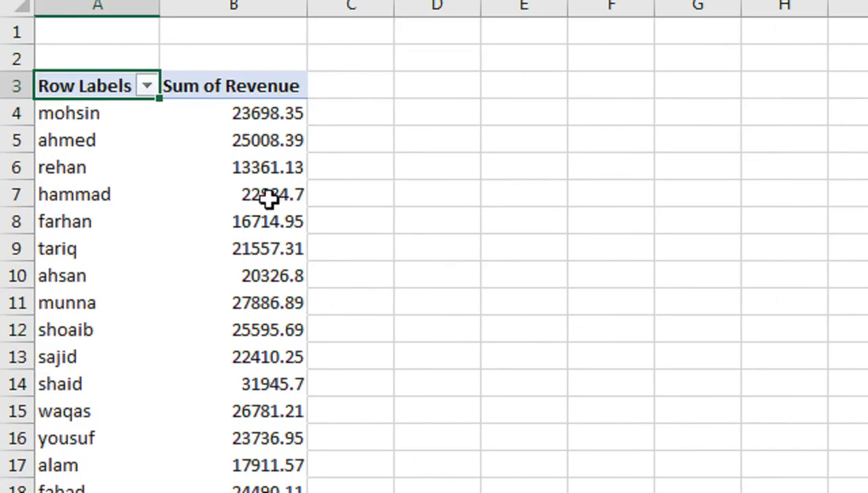
{"action": "mouse_move", "coordinate": [251, 213]}
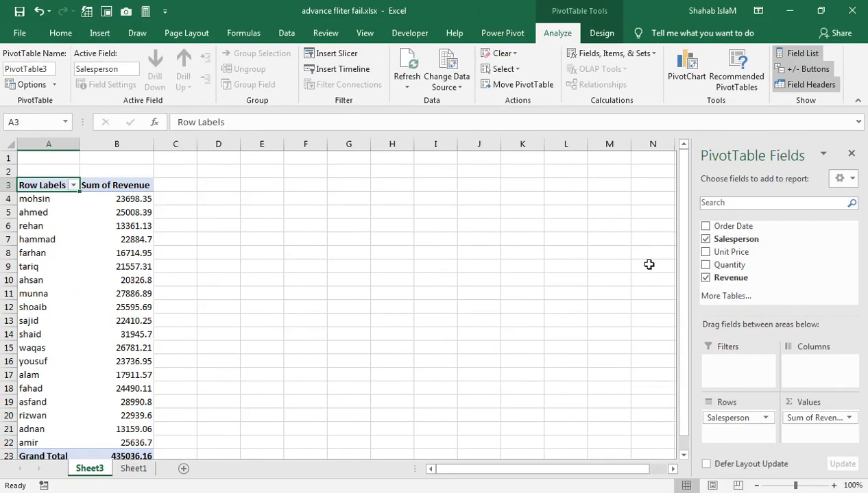
- Select cell A371, the first empty cell below the order data on Sheet1
{"action": "left_click", "coordinate": [148, 471]}
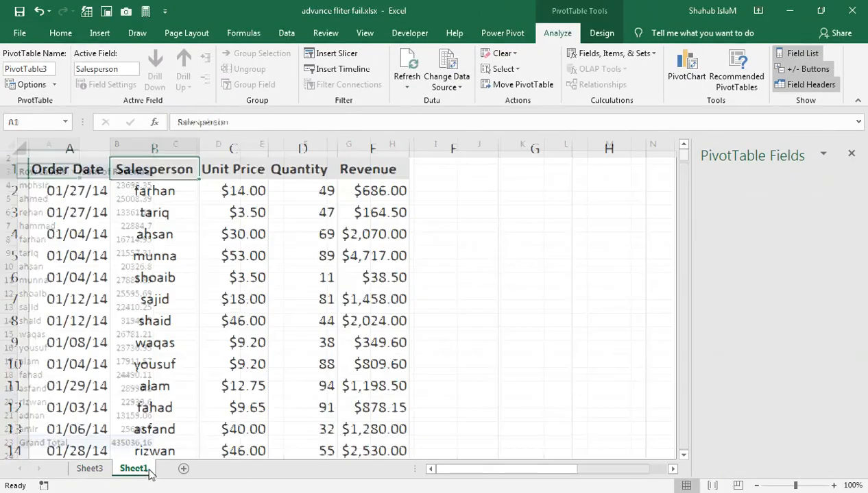
{"action": "left_click", "coordinate": [40, 166]}
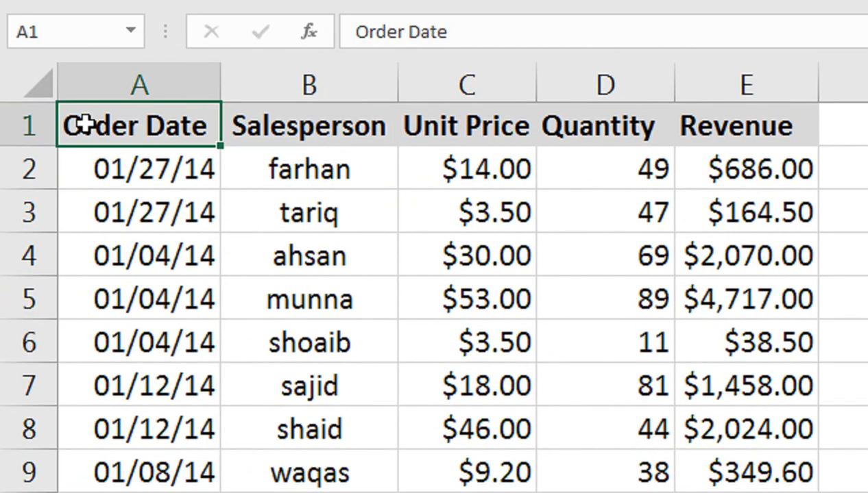
{"action": "key", "text": "ctrl+Down"}
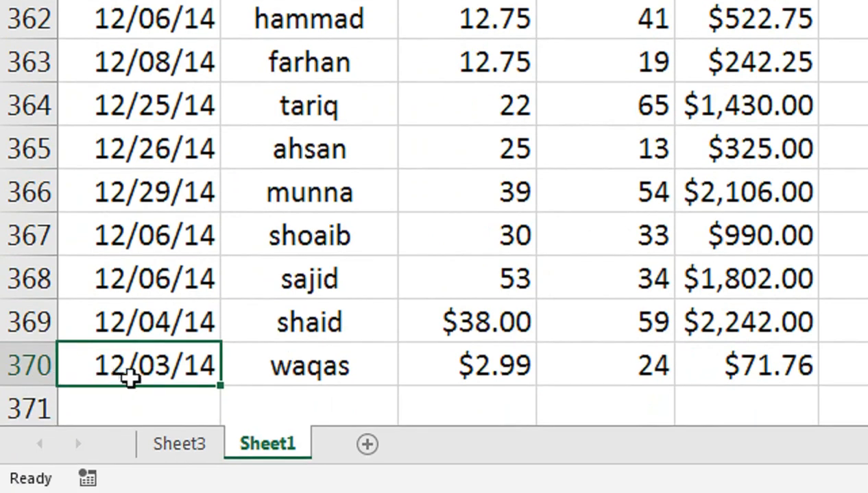
{"action": "left_click", "coordinate": [132, 398]}
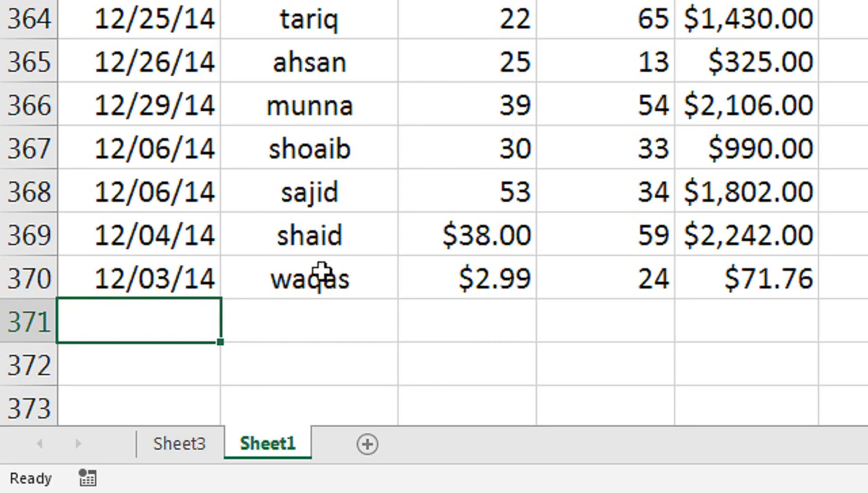
{"action": "type", "text": "=r"}
{"action": "key", "text": "BackSpace"}
{"action": "type", "text": "toda()"}
{"action": "key", "text": "Return"}
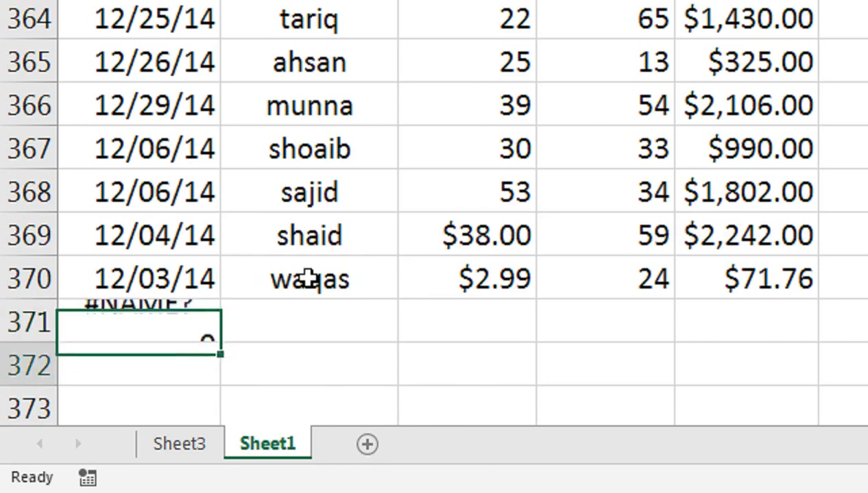
- Enter the formula =TODAY() as the order date in cell A371
{"action": "key", "text": "Up"}
{"action": "type", "text": "=today"}
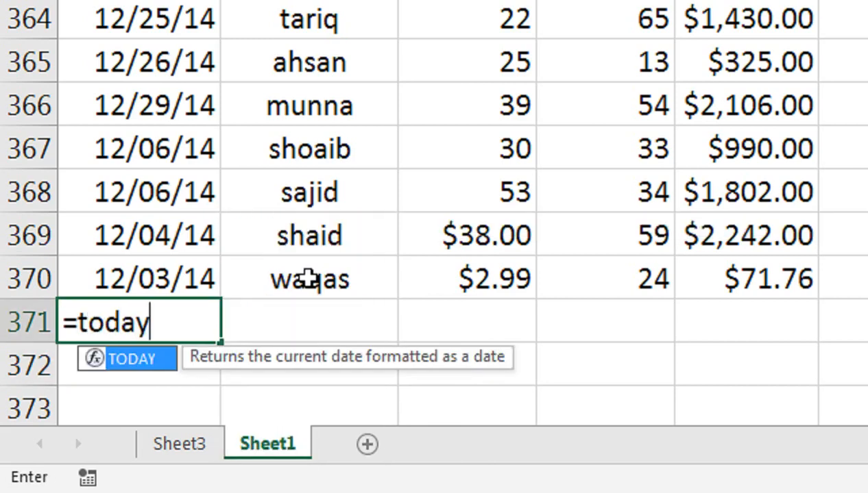
{"action": "key", "text": "Tab"}
{"action": "type", "text": ")"}
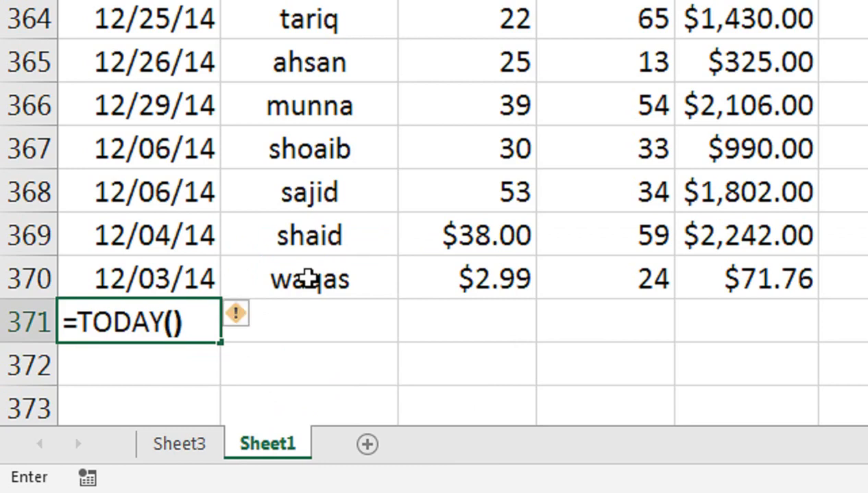
{"action": "key", "text": "Return"}
{"action": "key", "text": "Up"}
- Fill in row 371 with a salesperson's first name, a unit price of 35 and a quantity of 12
{"action": "key", "text": "Right"}
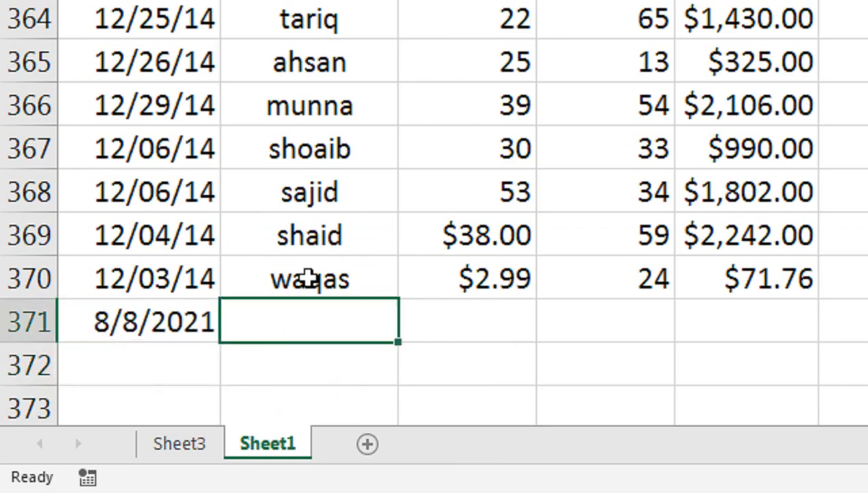
{"action": "type", "text": "y"}
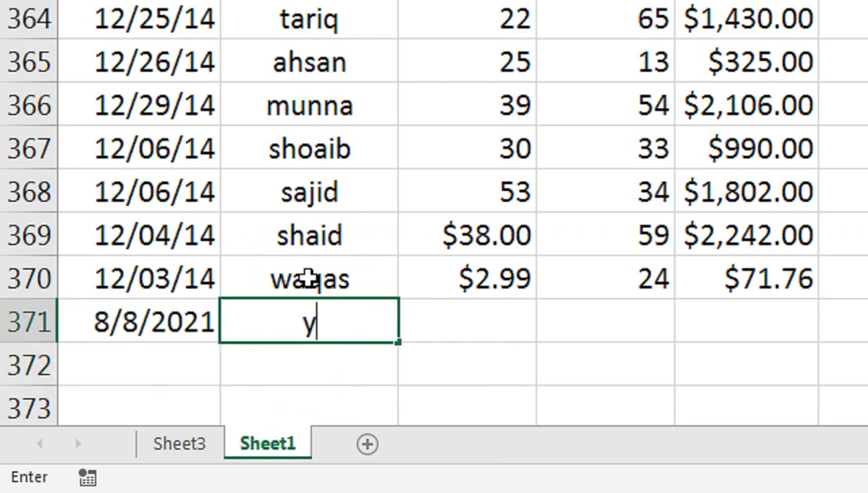
{"action": "type", "text": "ousuf"}
{"action": "key", "text": "Tab"}
{"action": "type", "text": "35"}
{"action": "key", "text": "Tab"}
{"action": "type", "text": "12"}
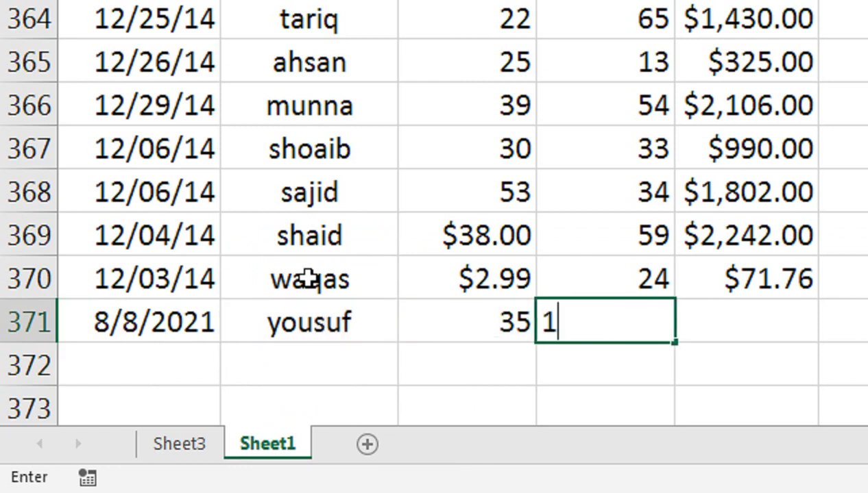
- Calculate the revenue in E371 by multiplying the row's unit price by its quantity
{"action": "key", "text": "Tab"}
{"action": "type", "text": "="}
{"action": "key", "text": "Left"}
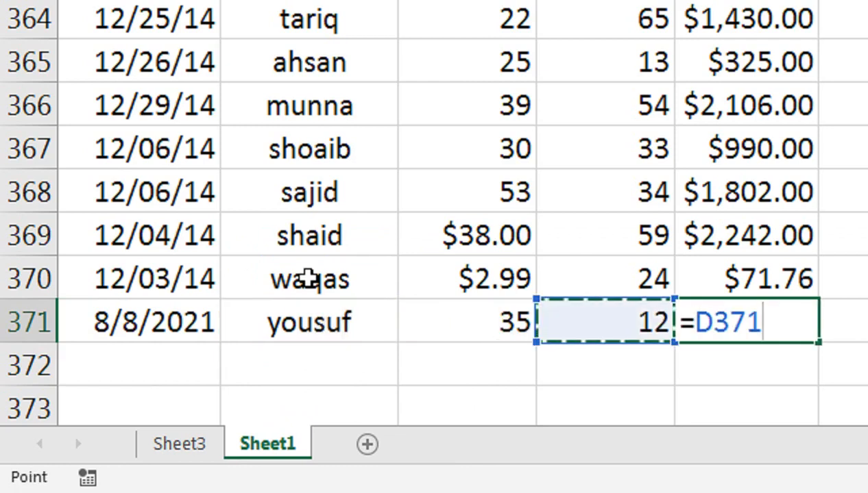
{"action": "key", "text": "Left"}
{"action": "type", "text": "*"}
{"action": "key", "text": "Left"}
{"action": "key", "text": "Return"}
- Fill the record in A371:E371 down through row 374
{"action": "key", "text": "Left"}
{"action": "key", "text": "Up"}
{"action": "key", "text": "shift+Right"}
{"action": "key", "text": "shift+Right"}
{"action": "key", "text": "shift+Right"}
{"action": "key", "text": "shift+Right"}
{"action": "key", "text": "shift+Down"}
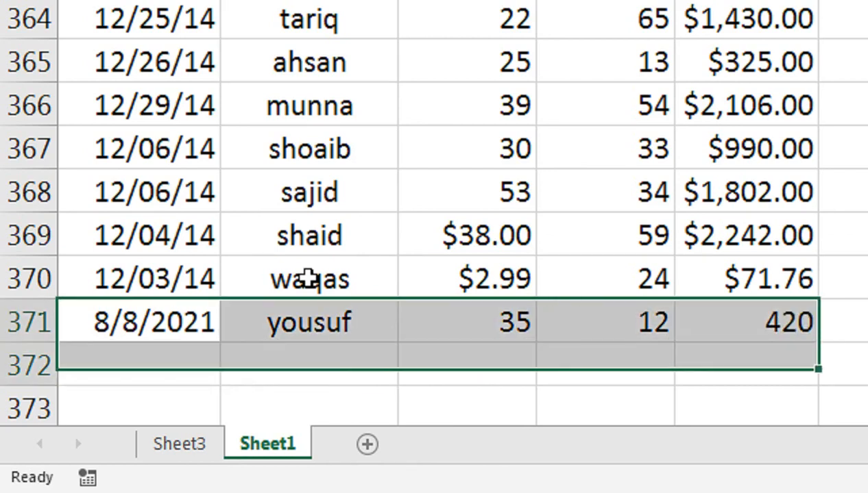
{"action": "key", "text": "shift+Down"}
{"action": "key", "text": "shift+Down"}
{"action": "key", "text": "ctrl+d"}
- Replace the copied salesperson names in B372:B374 with three different first names
{"action": "key", "text": "Down"}
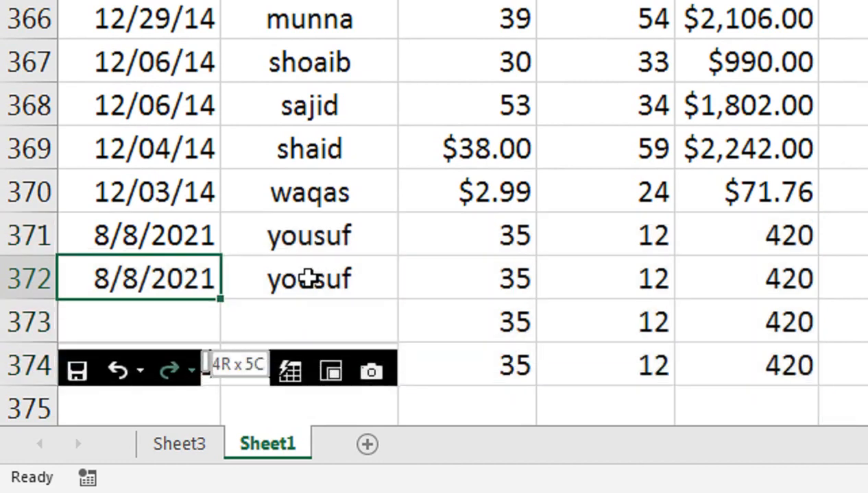
{"action": "key", "text": "Down"}
{"action": "key", "text": "Right"}
{"action": "key", "text": "Up"}
{"action": "type", "text": "asad"}
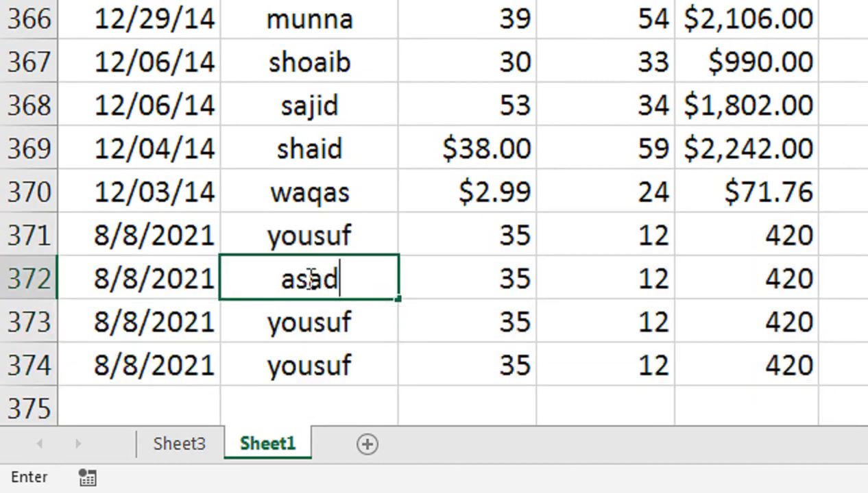
{"action": "key", "text": "Return"}
{"action": "type", "text": "rehan"}
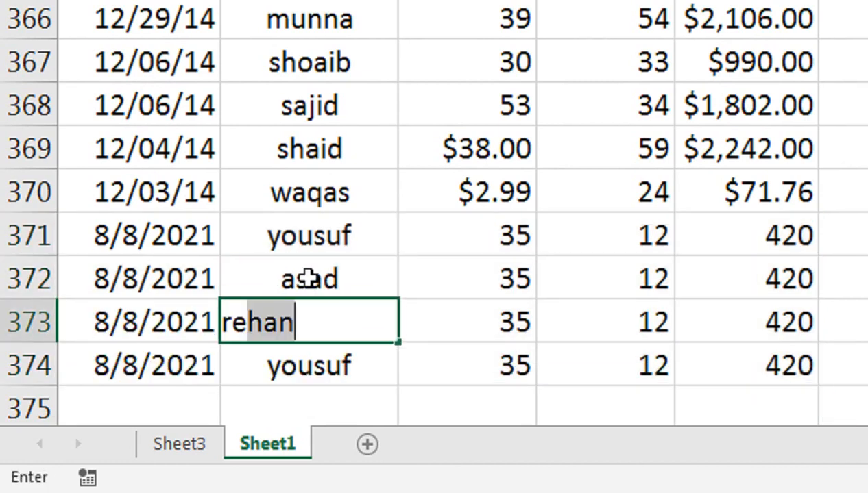
{"action": "key", "text": "Return"}
{"action": "type", "text": "ghayoor"}
{"action": "key", "text": "Return"}
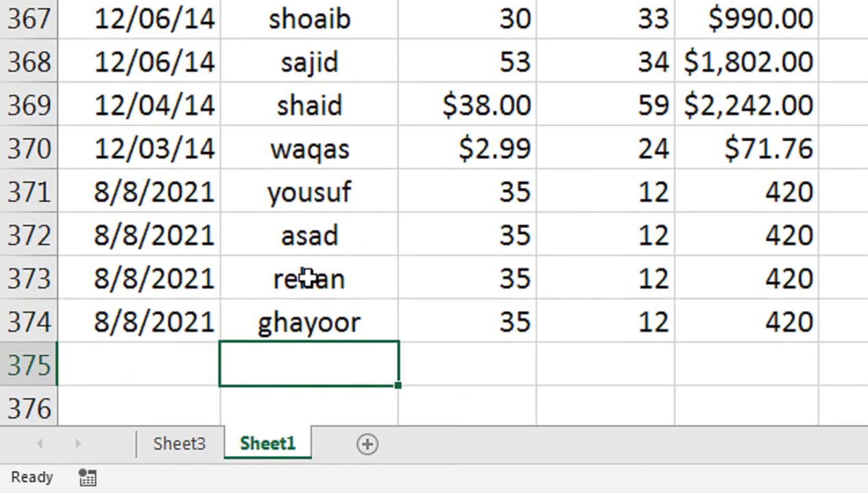
- Change the unit price to 40 in C372 and to 21 in C374
{"action": "key", "text": "Up"}
{"action": "key", "text": "Up"}
{"action": "key", "text": "Right"}
{"action": "key", "text": "Up"}
{"action": "type", "text": "40"}
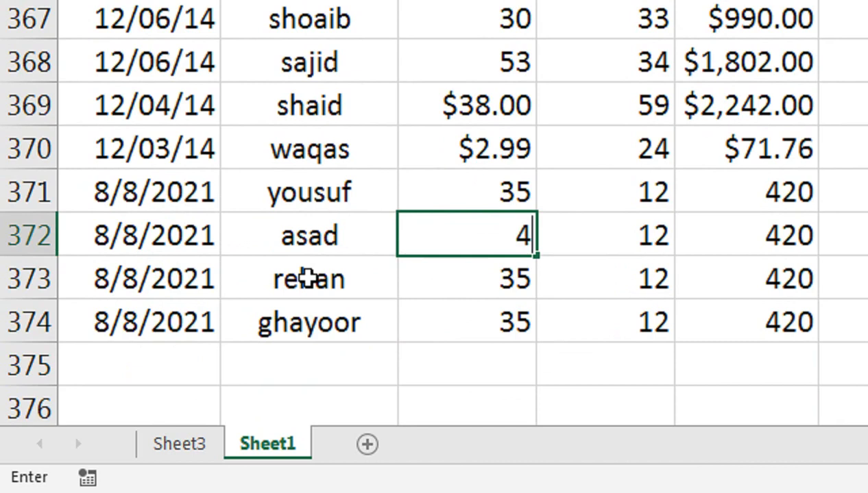
{"action": "key", "text": "Return"}
{"action": "key", "text": "Return"}
{"action": "type", "text": "21"}
- Set the quantities to 11 in D372, 20 in D373 and 10 in D374
{"action": "key", "text": "Right"}
{"action": "type", "text": "10"}
{"action": "key", "text": "Up"}
{"action": "key", "text": "Up"}
{"action": "type", "text": "11"}
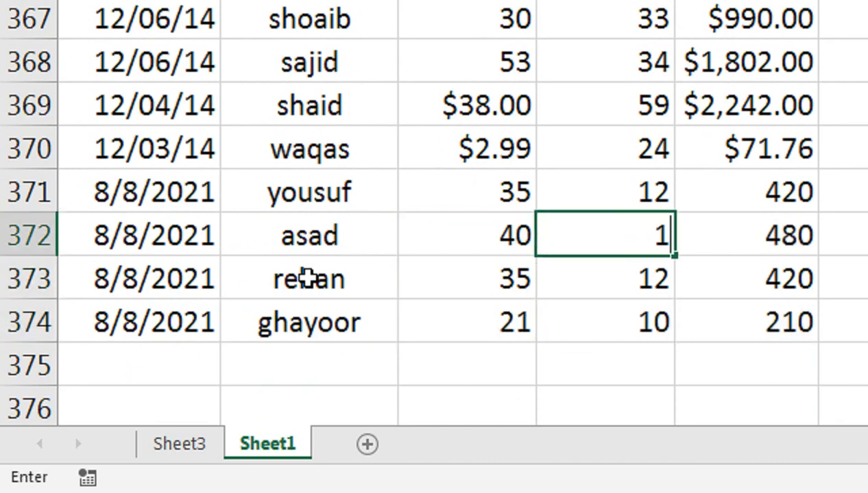
{"action": "key", "text": "Return"}
{"action": "type", "text": "20"}
{"action": "key", "text": "Right"}
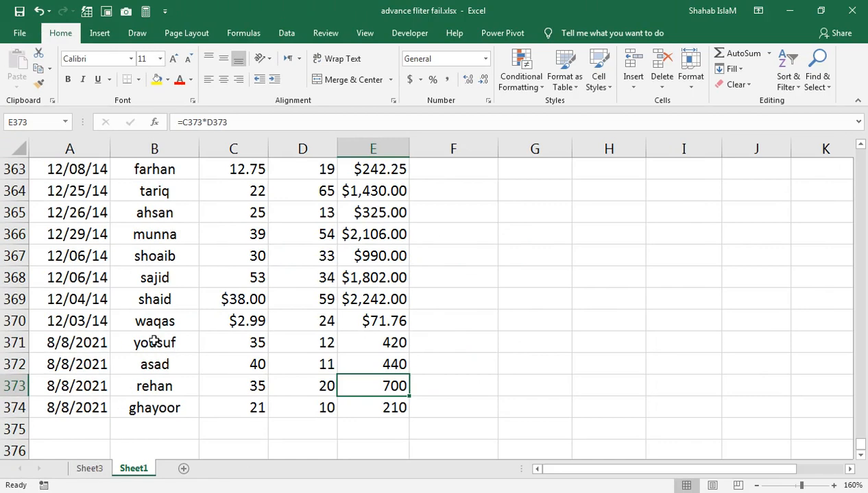
- Replace the salesperson names in B371:B374 on Sheet1 with A, B, C and D
{"action": "left_click", "coordinate": [89, 469]}
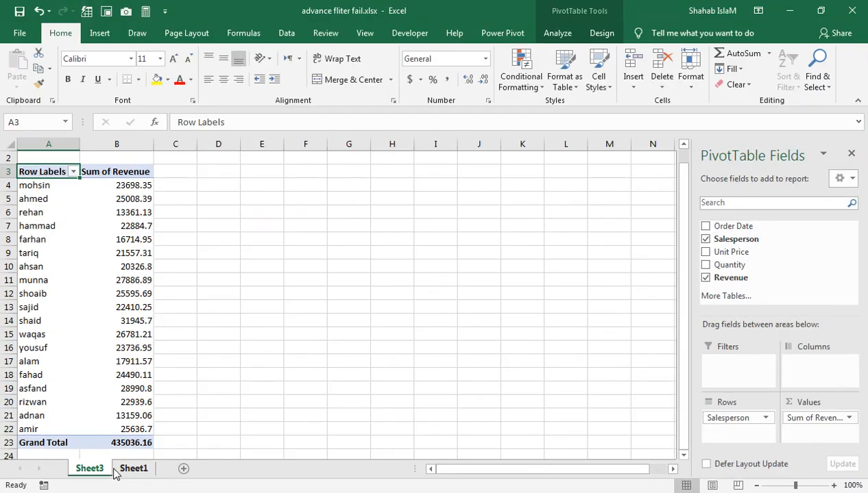
{"action": "left_click", "coordinate": [133, 468]}
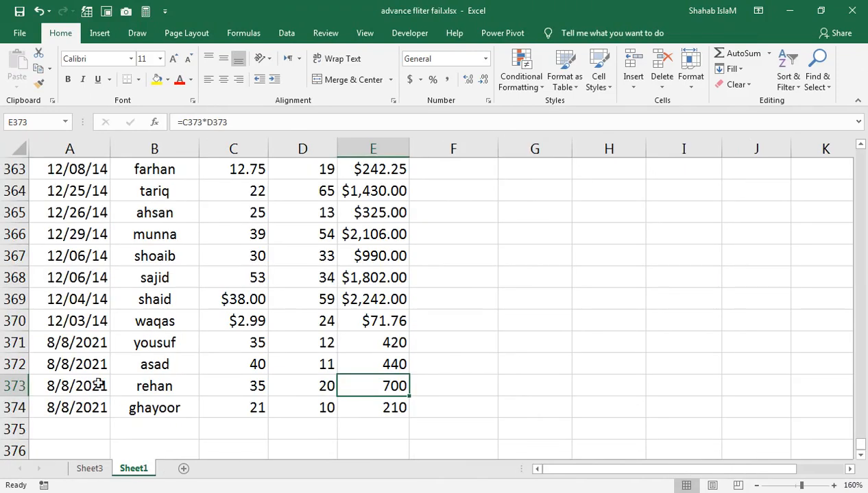
{"action": "left_click", "coordinate": [146, 347]}
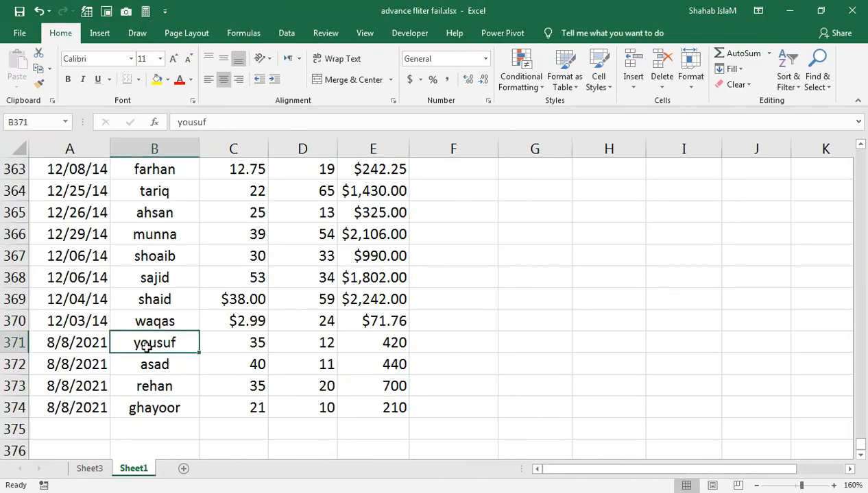
{"action": "type", "text": "a"}
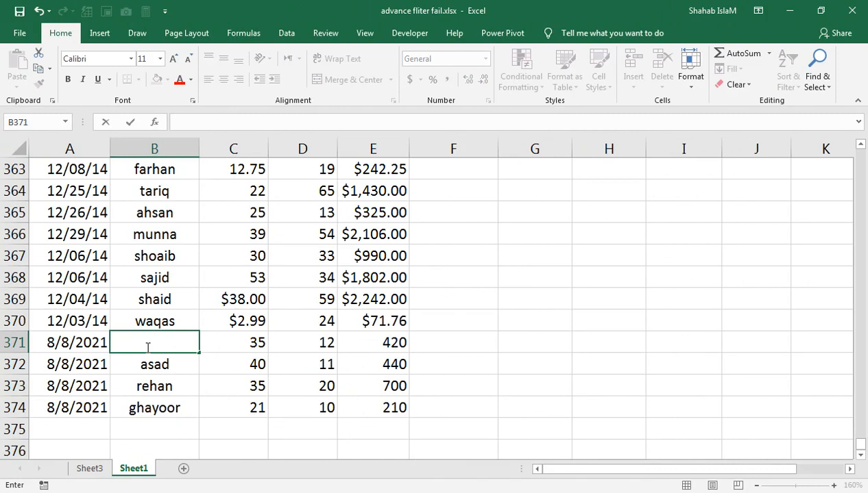
{"action": "type", "text": "A"}
{"action": "key", "text": "Return"}
{"action": "type", "text": "B"}
{"action": "key", "text": "Return"}
{"action": "type", "text": "C"}
{"action": "key", "text": "Return"}
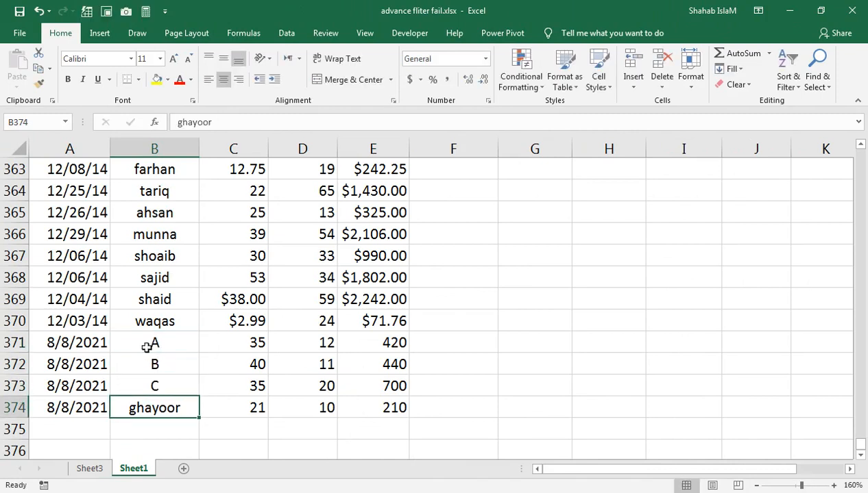
{"action": "type", "text": "D"}
{"action": "key", "text": "Return"}
- Refresh the pivot table on Sheet3
{"action": "left_click", "coordinate": [89, 469]}
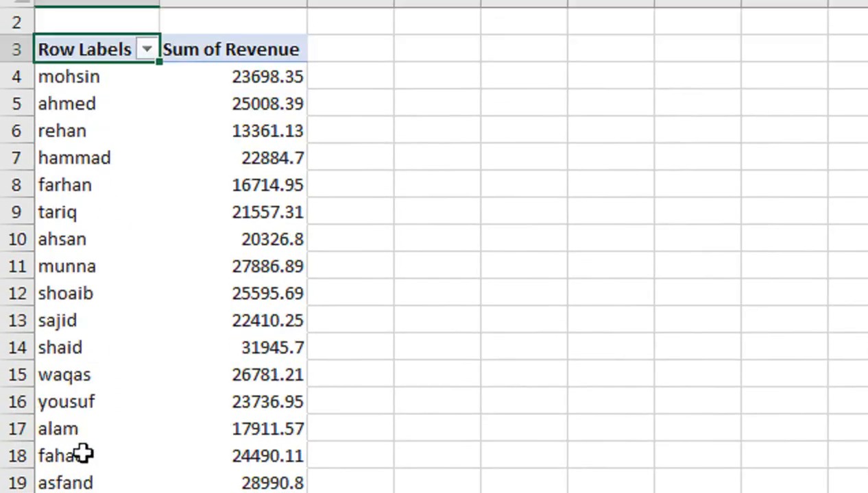
{"action": "right_click", "coordinate": [59, 252]}
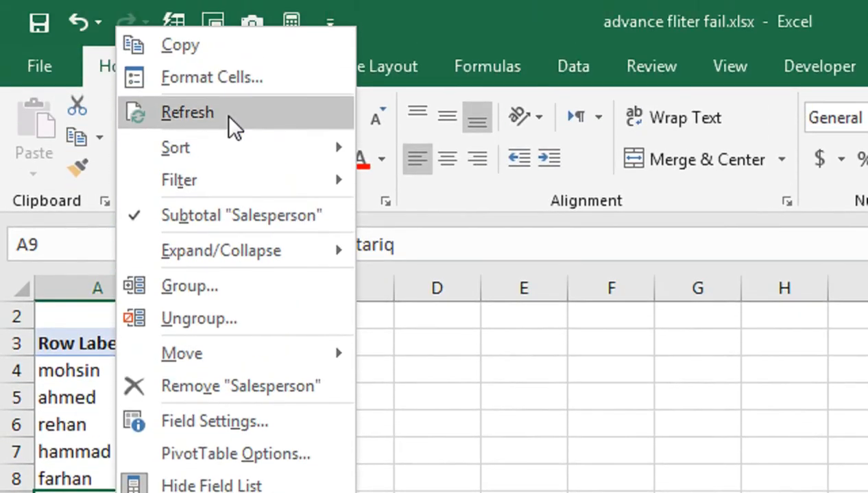
{"action": "left_click", "coordinate": [226, 115]}
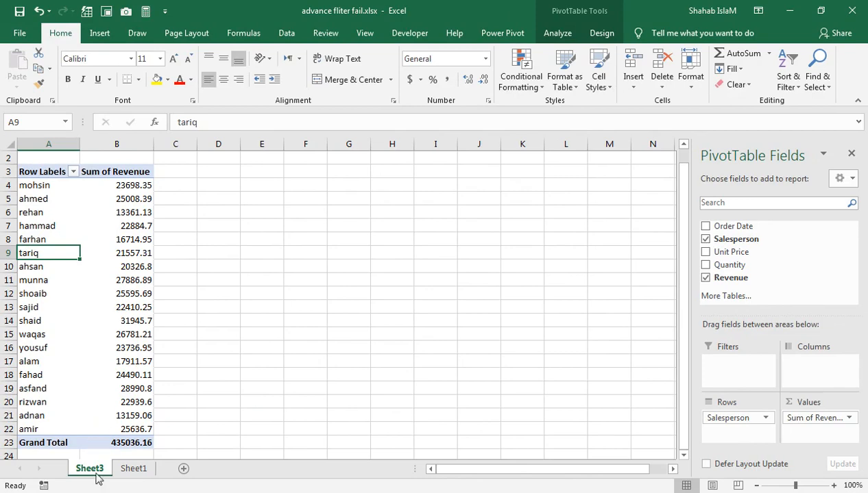
- Change the Sheet3 pivot table's data source to Sheet1!$A$1:$E$374 so the added records are included
{"action": "left_click", "coordinate": [132, 469]}
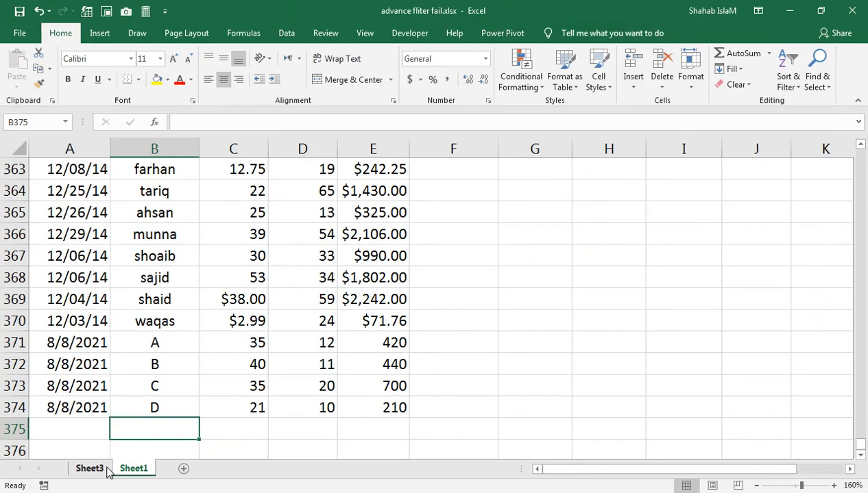
{"action": "left_click", "coordinate": [89, 468]}
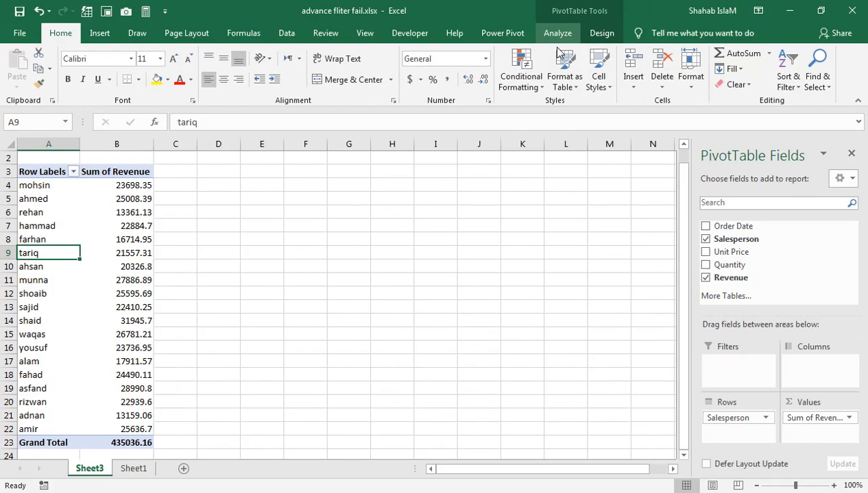
{"action": "left_click", "coordinate": [602, 69]}
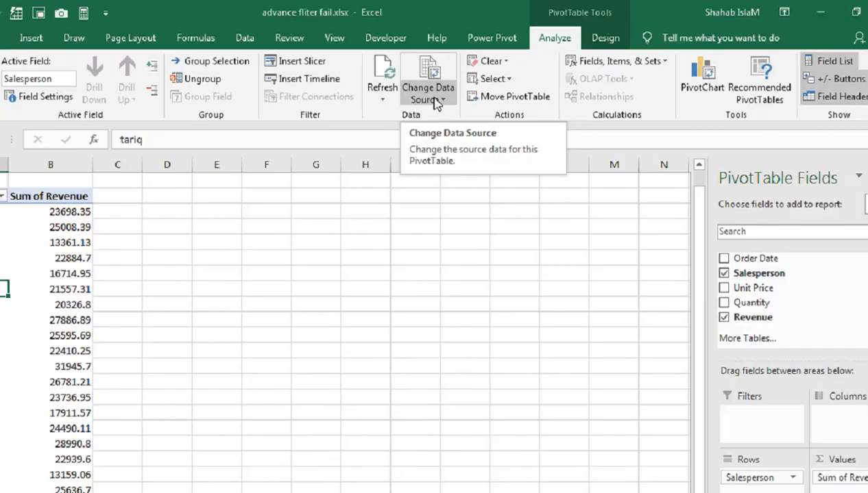
{"action": "left_click", "coordinate": [331, 177]}
{"action": "left_click", "coordinate": [357, 203]}
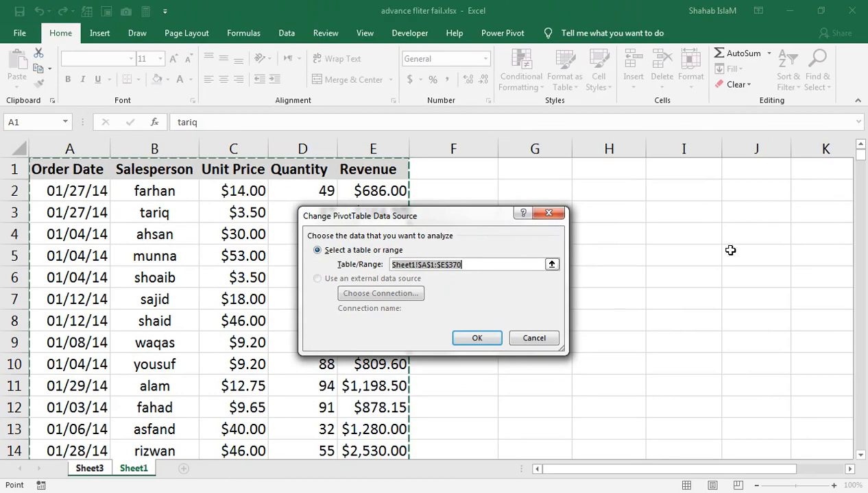
{"action": "left_click_drag", "start_coordinate": [858, 164], "coordinate": [854, 469]}
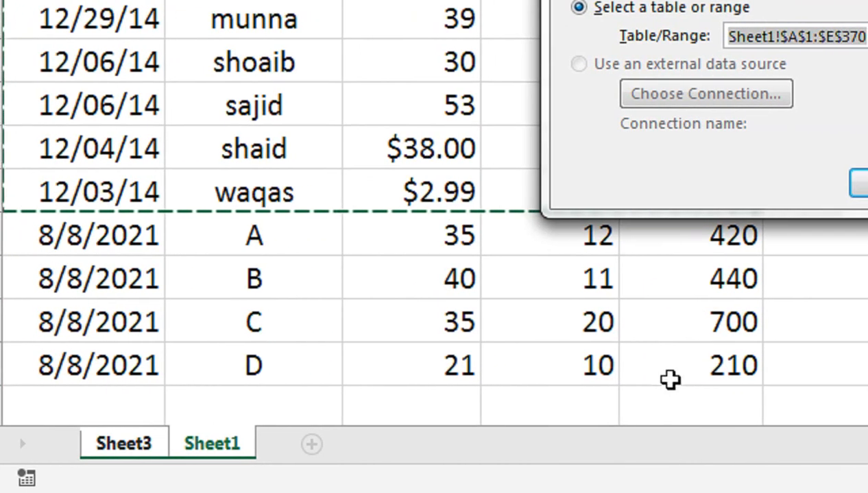
{"action": "left_click", "coordinate": [644, 368]}
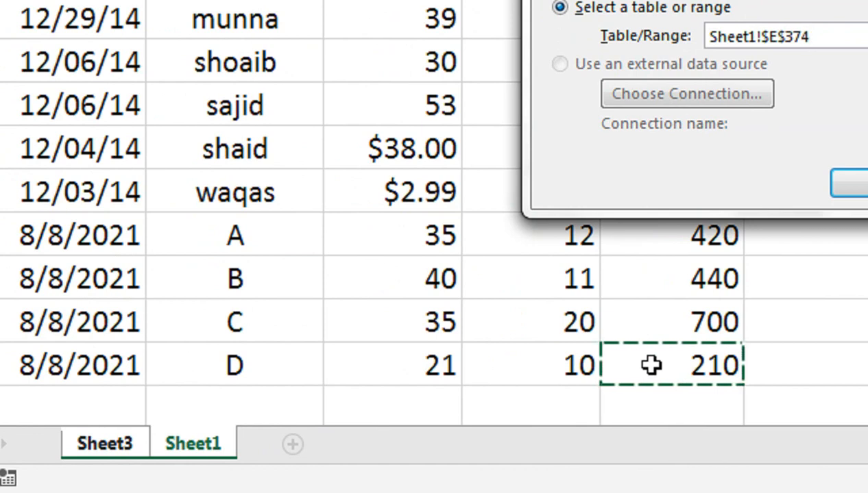
{"action": "key", "text": "ctrl+shift+Left"}
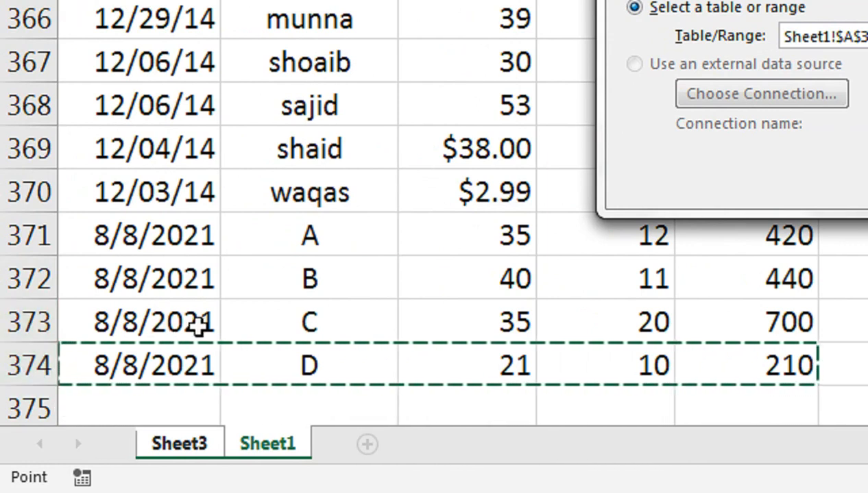
{"action": "key", "text": "ctrl+shift+Up"}
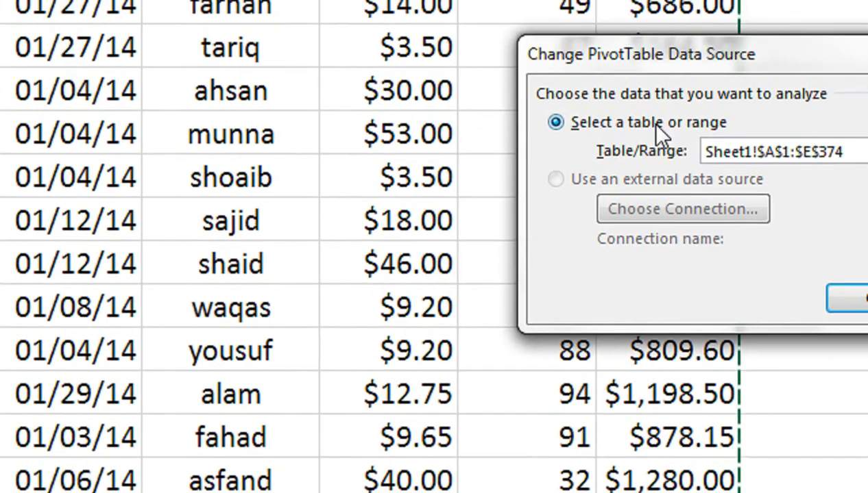
{"action": "left_click", "coordinate": [853, 299]}
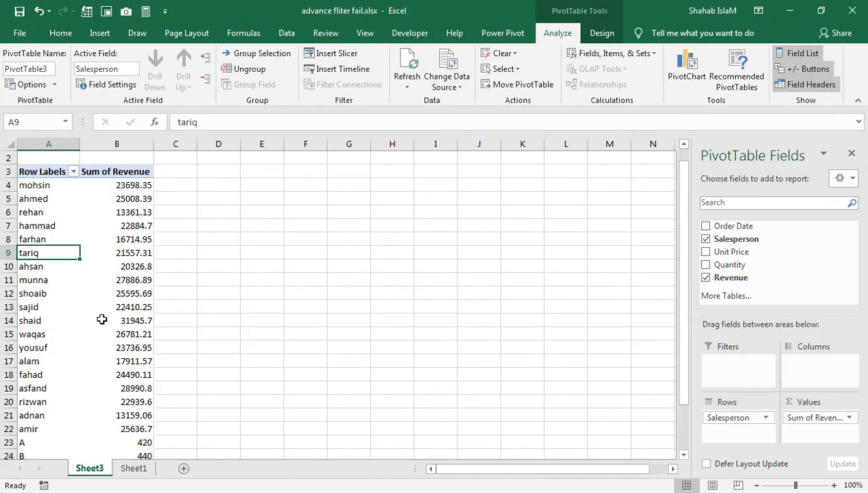
- Compare the pivot table rows for salespeople A to D with the source records in rows 371 to 374 of Sheet1
{"action": "left_click_drag", "start_coordinate": [176, 375], "coordinate": [171, 442]}
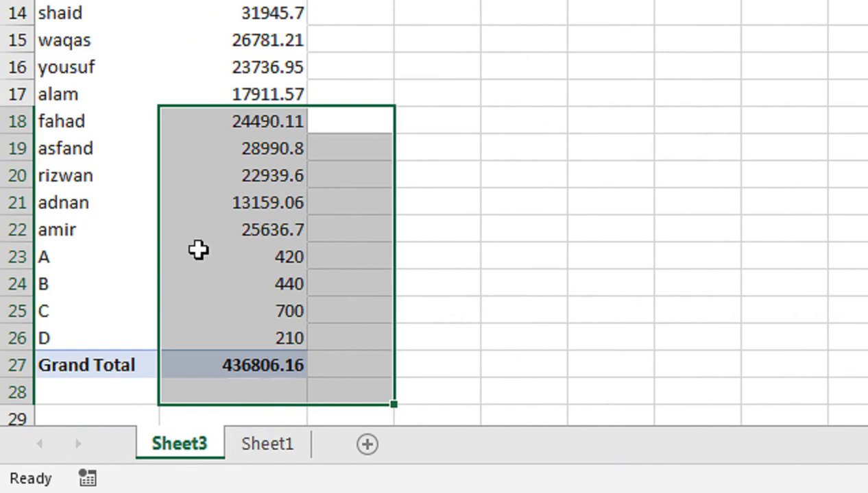
{"action": "left_click", "coordinate": [200, 255]}
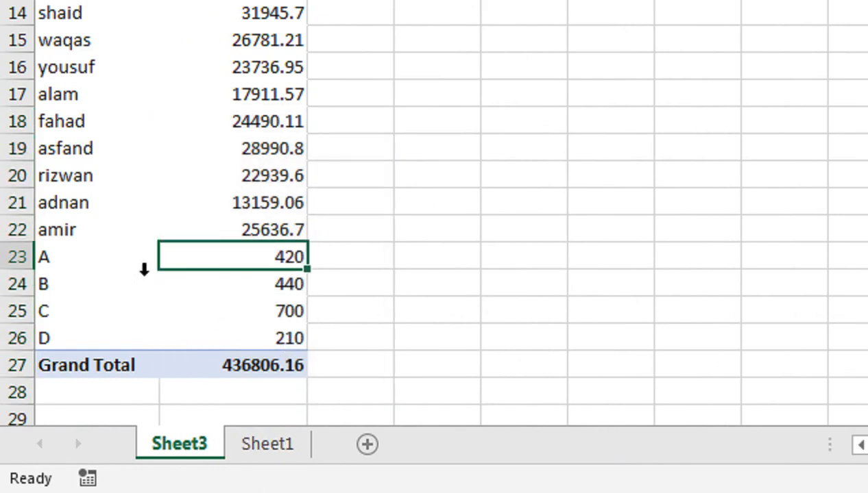
{"action": "left_click", "coordinate": [267, 444]}
{"action": "left_click_drag", "start_coordinate": [113, 436], "coordinate": [126, 410]}
{"action": "key", "text": "ctrl+Down"}
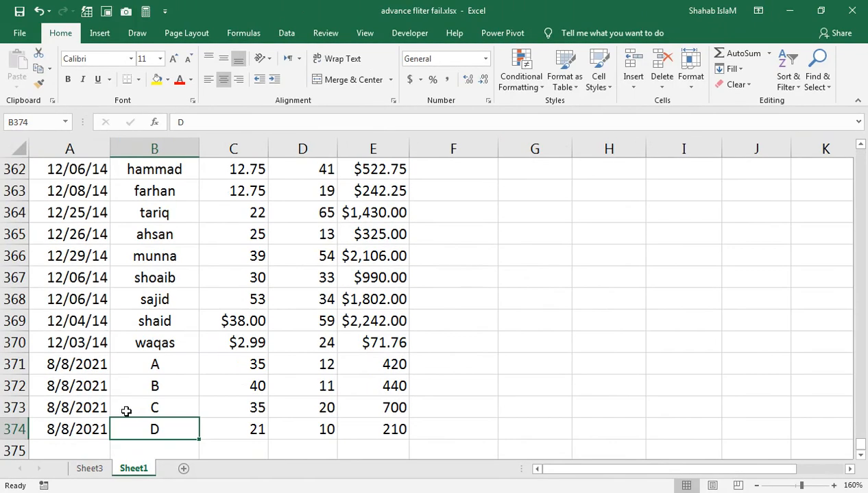
{"action": "left_click_drag", "start_coordinate": [87, 431], "coordinate": [65, 397]}
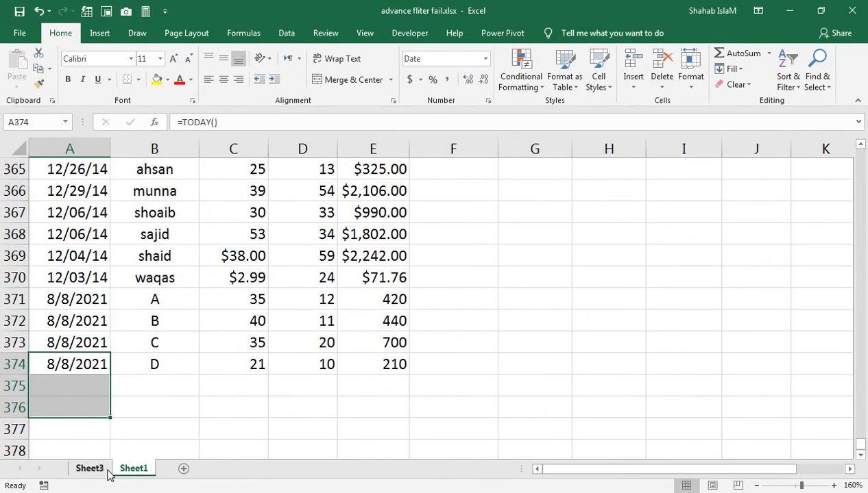
- Start an OFFSET formula in cell G3 of Sheet1 with A1 as the reference
{"action": "left_click", "coordinate": [517, 206]}
{"action": "key", "text": "ctrl+Up"}
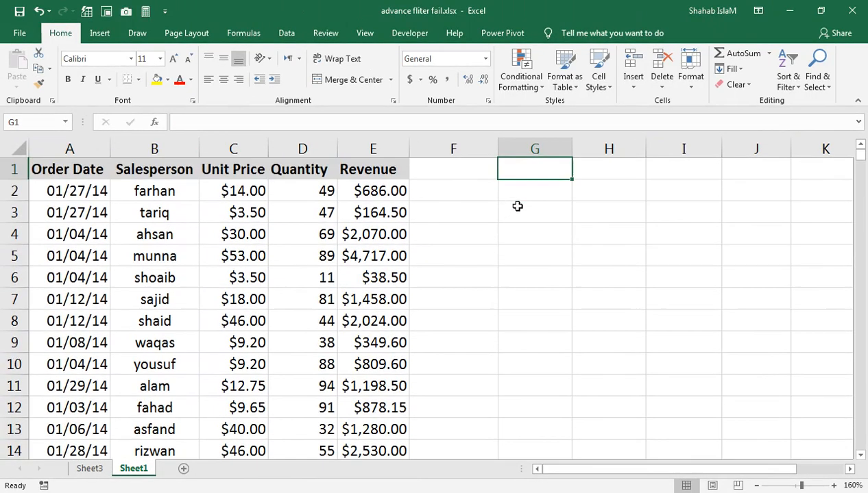
{"action": "left_click", "coordinate": [517, 207]}
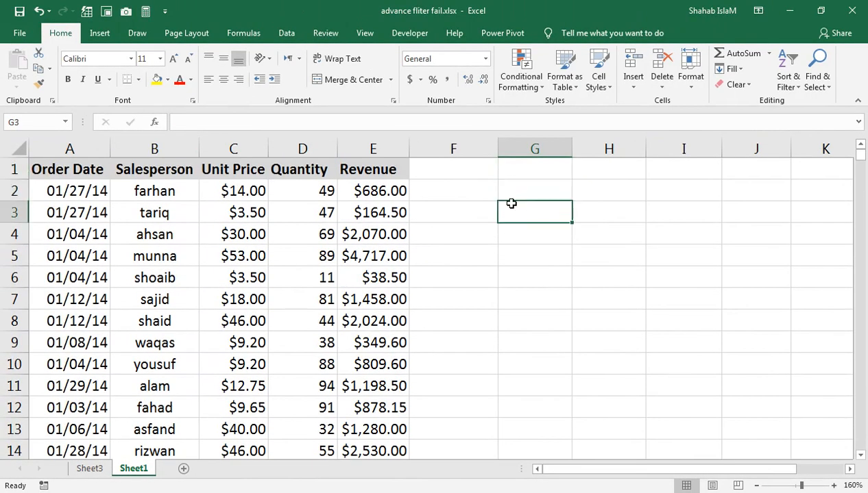
{"action": "type", "text": "=OF"}
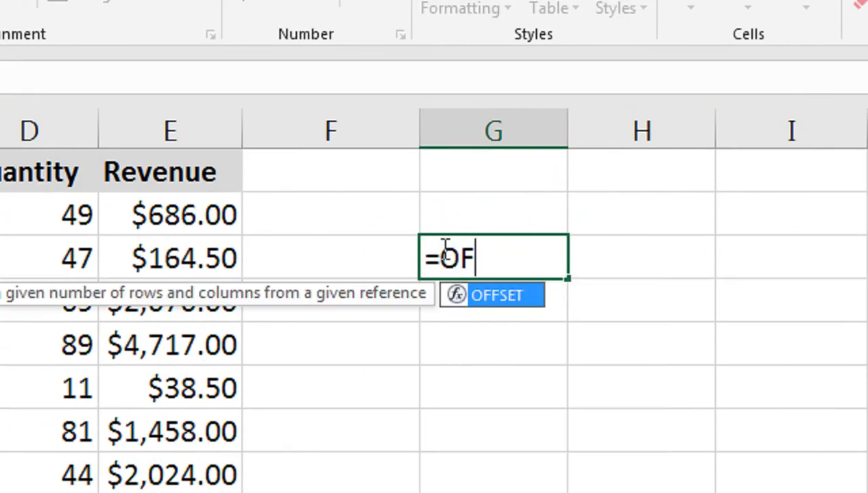
{"action": "key", "text": "Tab"}
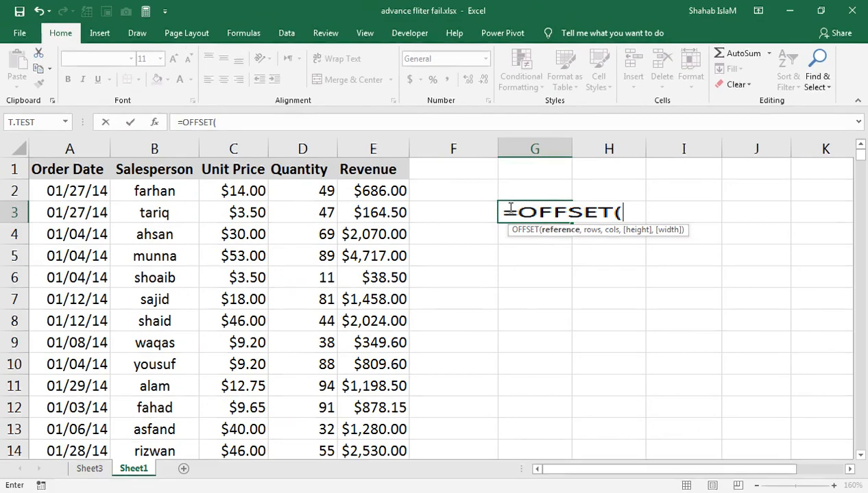
{"action": "key", "text": "Left"}
{"action": "key", "text": "Up"}
{"action": "key", "text": "Up"}
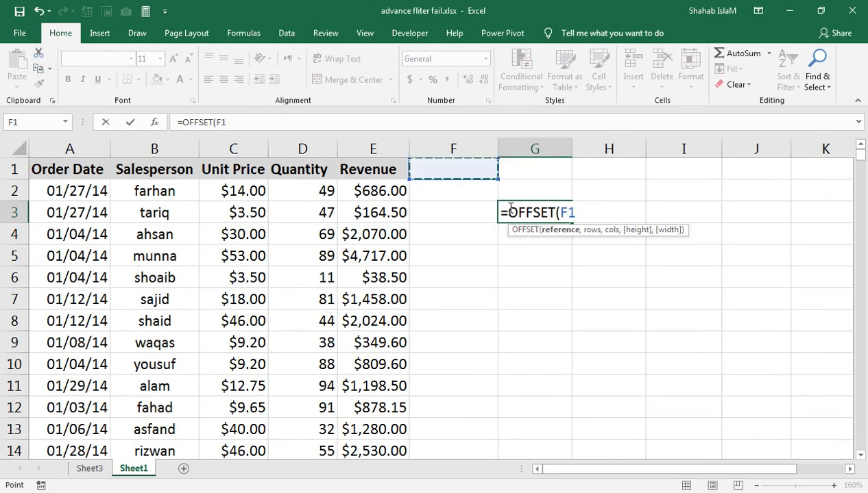
{"action": "key", "text": "ctrl+Left"}
{"action": "key", "text": "ctrl+Left"}
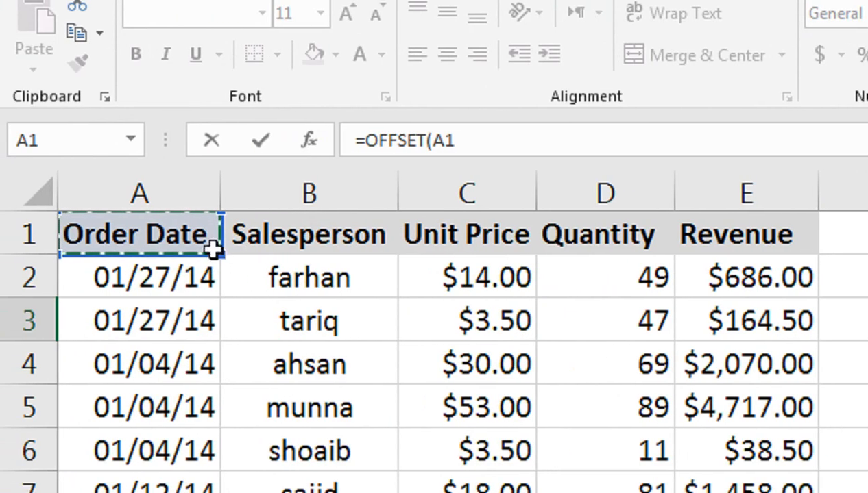
- Set the OFFSET row and column offsets to 0 and begin the height argument with COUNTA
{"action": "type", "text": ","}
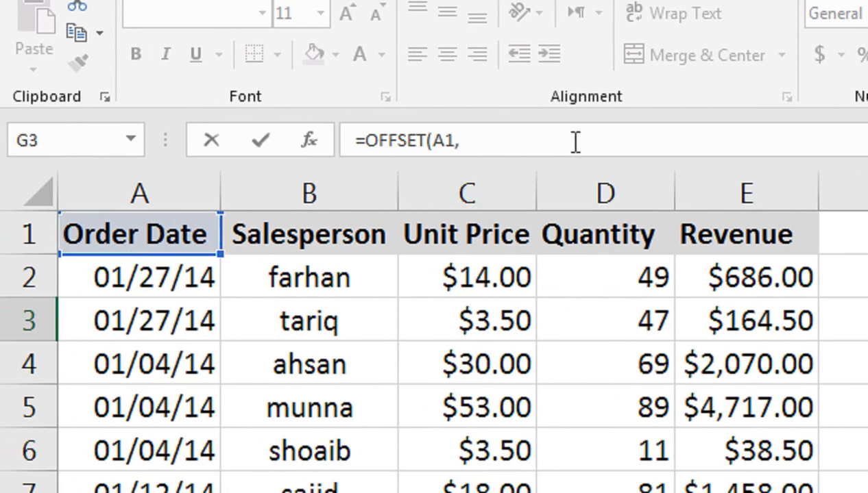
{"action": "type", "text": "0"}
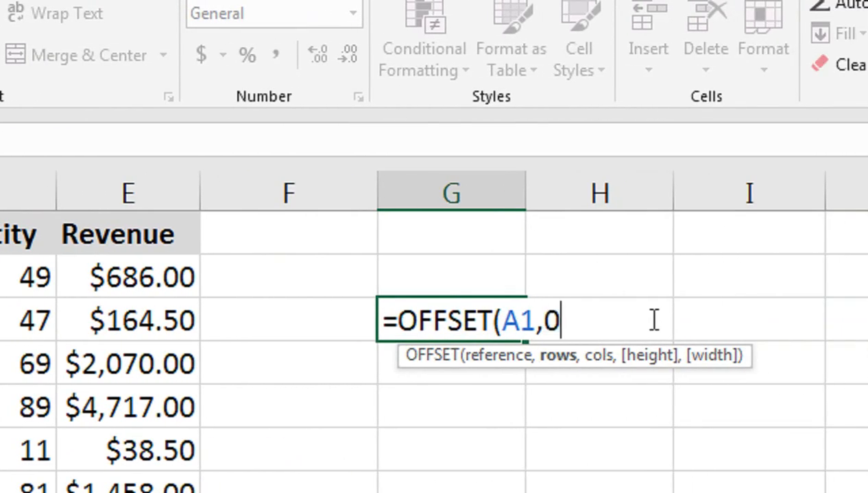
{"action": "type", "text": ",0,"}
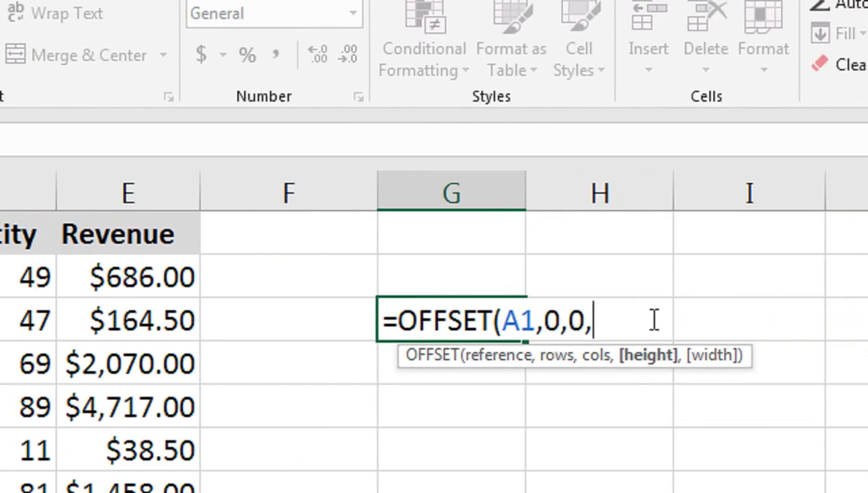
{"action": "type", "text": "COUNT"}
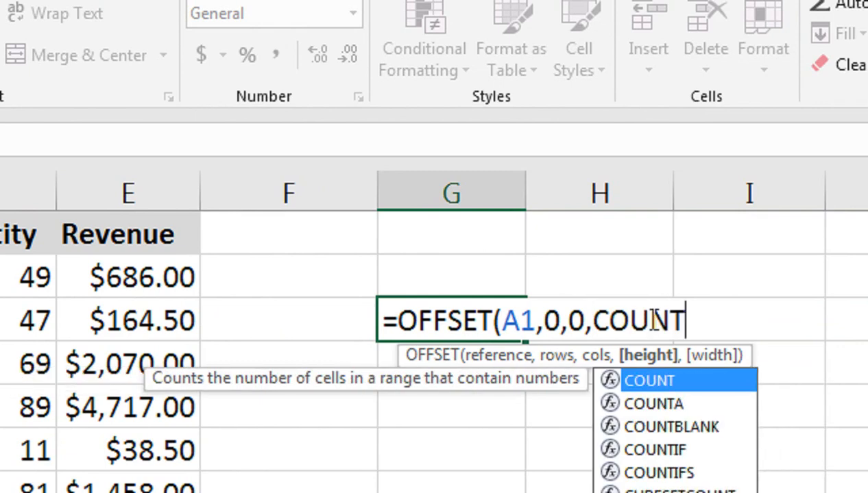
{"action": "key", "text": "Down"}
{"action": "key", "text": "Tab"}
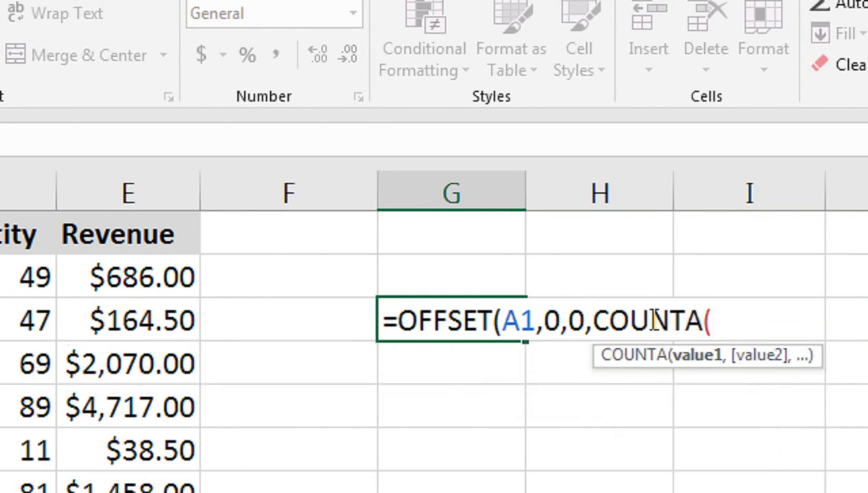
{"action": "left_click", "coordinate": [590, 322]}
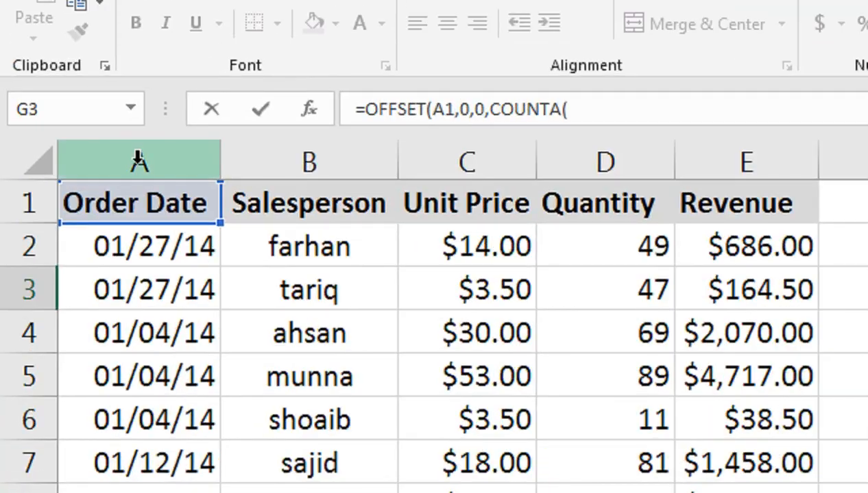
{"action": "left_click", "coordinate": [168, 154]}
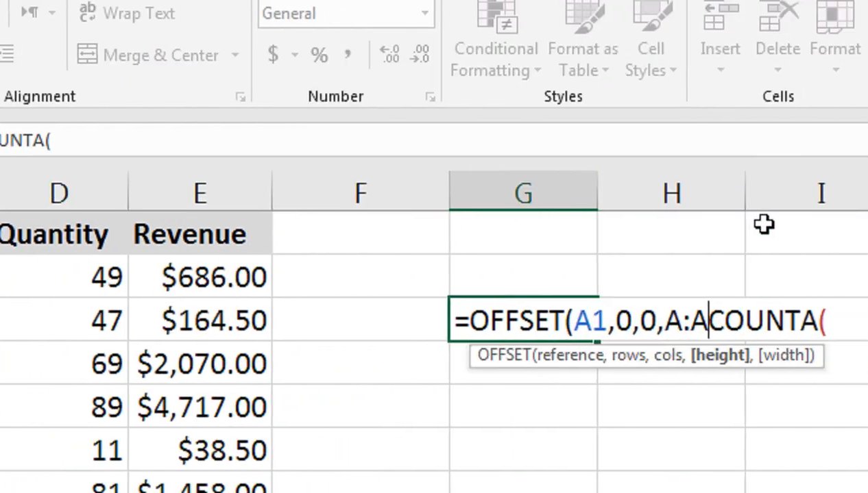
{"action": "key", "text": "BackSpace"}
{"action": "key", "text": "BackSpace"}
{"action": "key", "text": "BackSpace"}
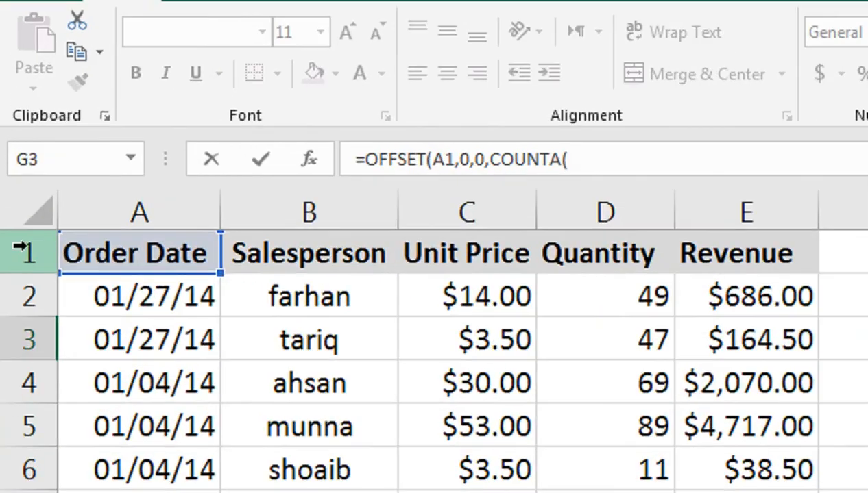
- Complete the G3 formula with COUNTA(A:A) as the height and COUNTA(1:1) as the width, and enter it
{"action": "left_click", "coordinate": [137, 197]}
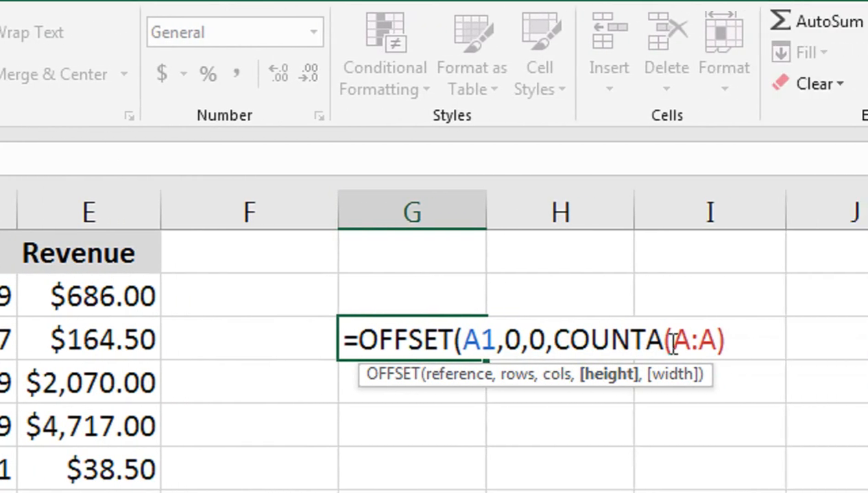
{"action": "type", "text": ",COUNT"}
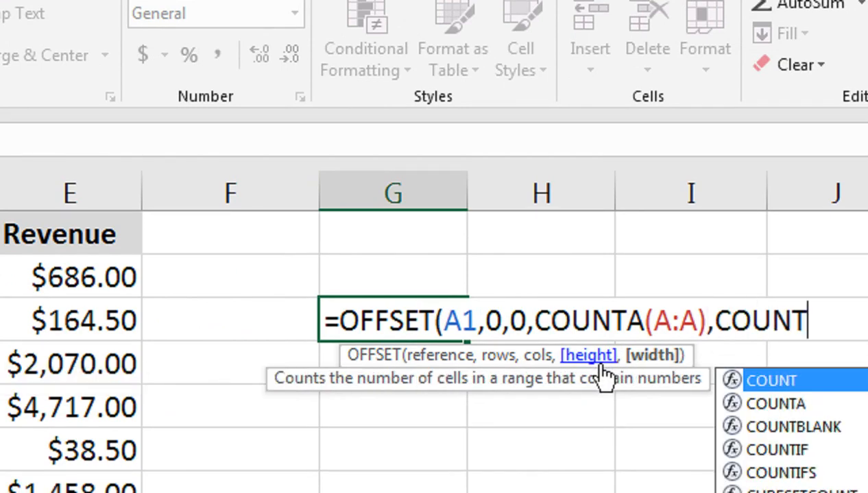
{"action": "key", "text": "Down"}
{"action": "key", "text": "Tab"}
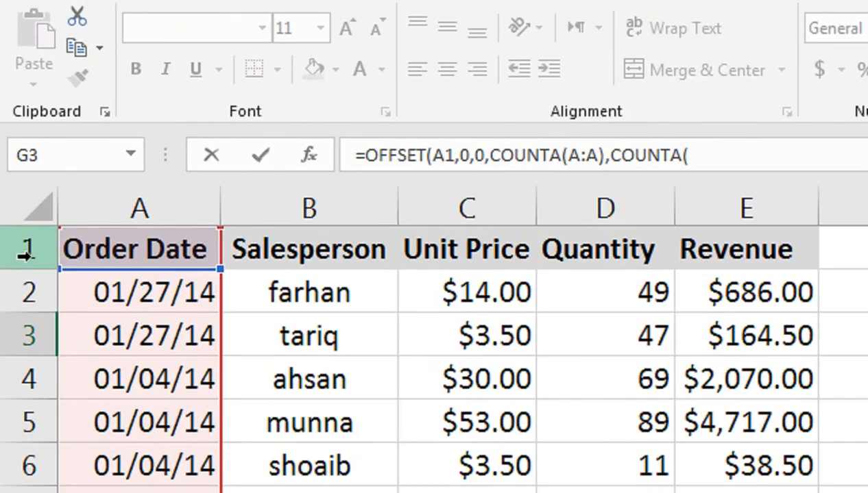
{"action": "left_click", "coordinate": [16, 173]}
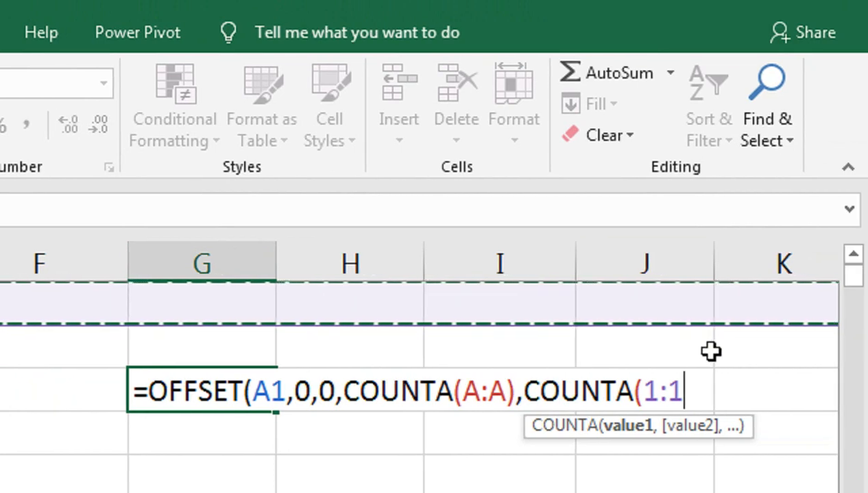
{"action": "type", "text": "))"}
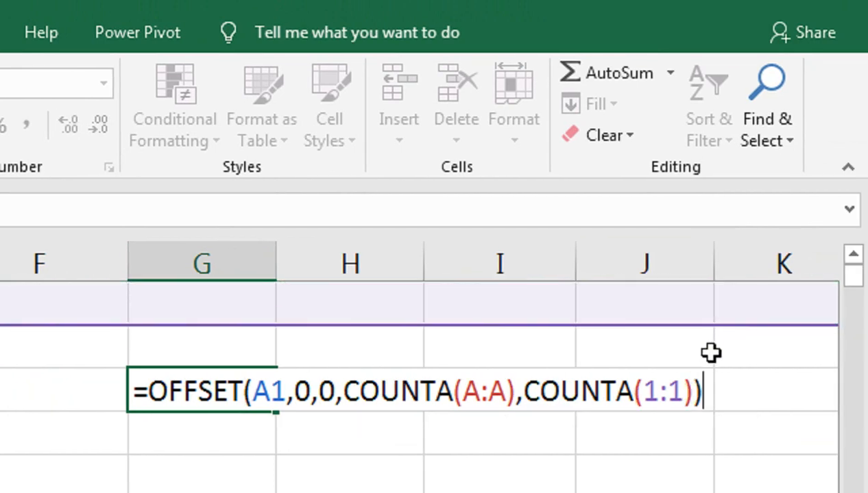
{"action": "key", "text": "ctrl+Return"}
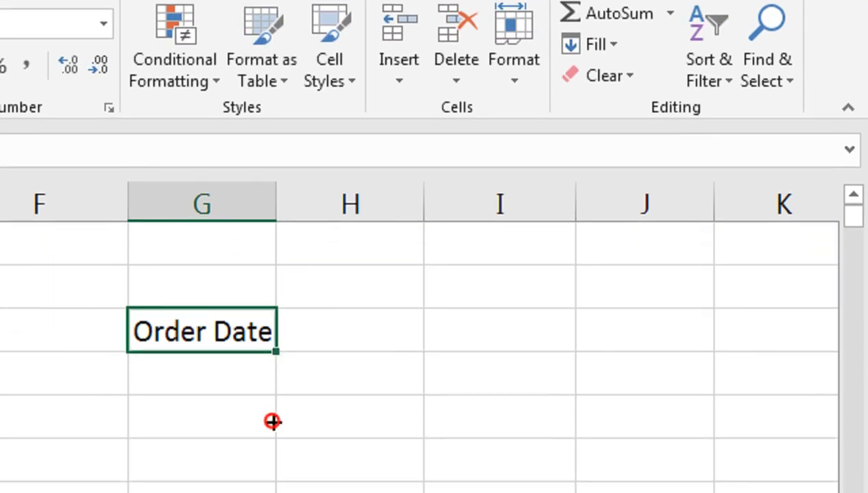
- Fill the OFFSET formula from G3 down to row 10 and across to column K
{"action": "left_click_drag", "start_coordinate": [272, 421], "coordinate": [278, 373]}
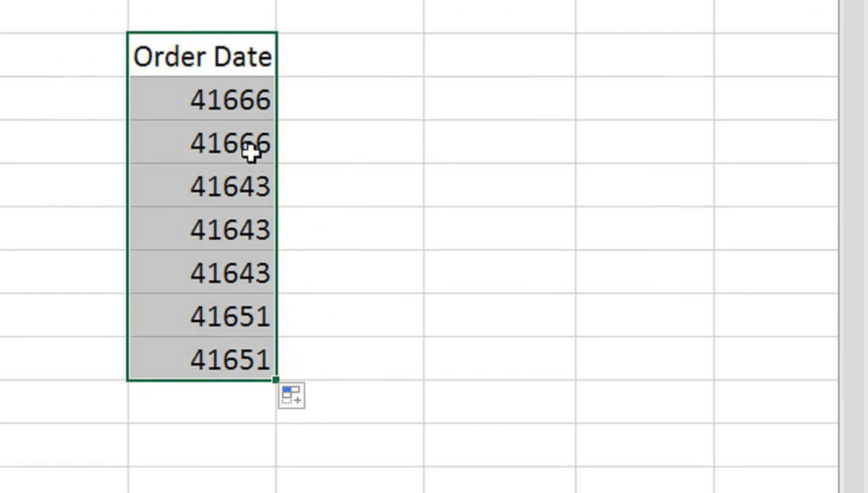
{"action": "mouse_move", "coordinate": [275, 388]}
{"action": "left_mouse_down"}
{"action": "mouse_move", "coordinate": [654, 338]}
{"action": "mouse_move", "coordinate": [786, 304]}
{"action": "mouse_move", "coordinate": [776, 300]}
{"action": "left_mouse_up"}
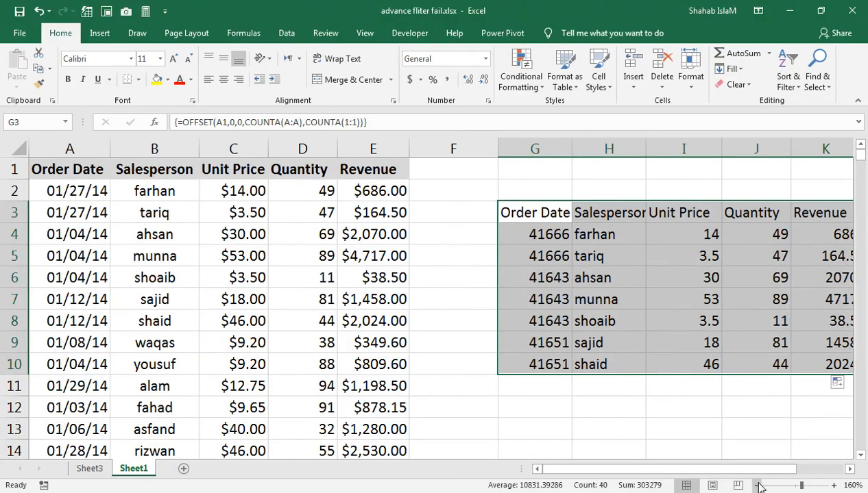
- Test the OFFSET output by changing the salesperson in B2 to AAAAAAAAA, and undo the edit
{"action": "left_click_drag", "start_coordinate": [761, 471], "coordinate": [783, 473]}
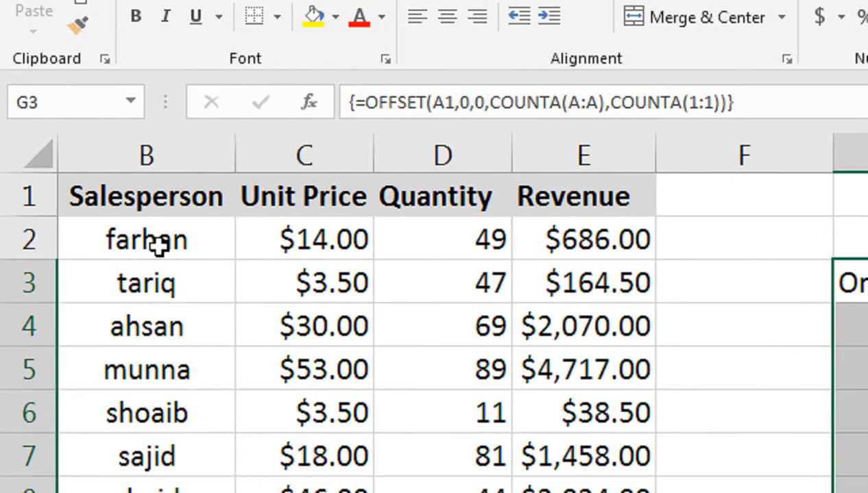
{"action": "left_click", "coordinate": [81, 192]}
{"action": "type", "text": "AAAAAAAAA"}
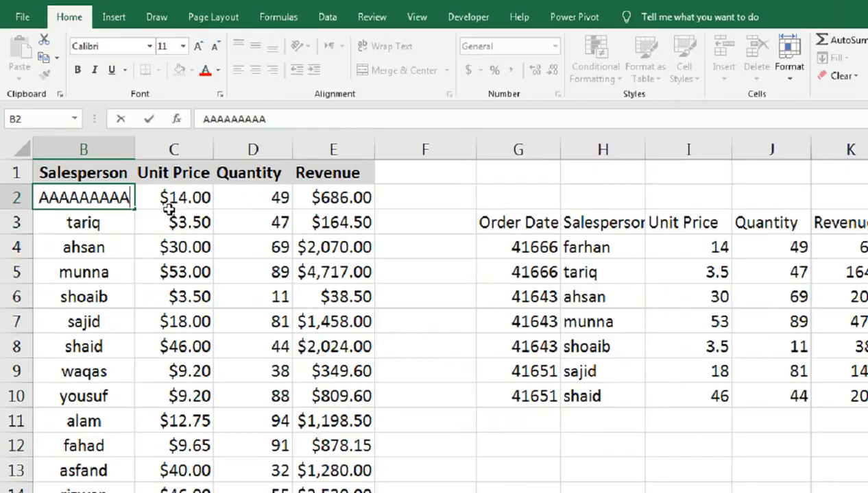
{"action": "left_click", "coordinate": [452, 283]}
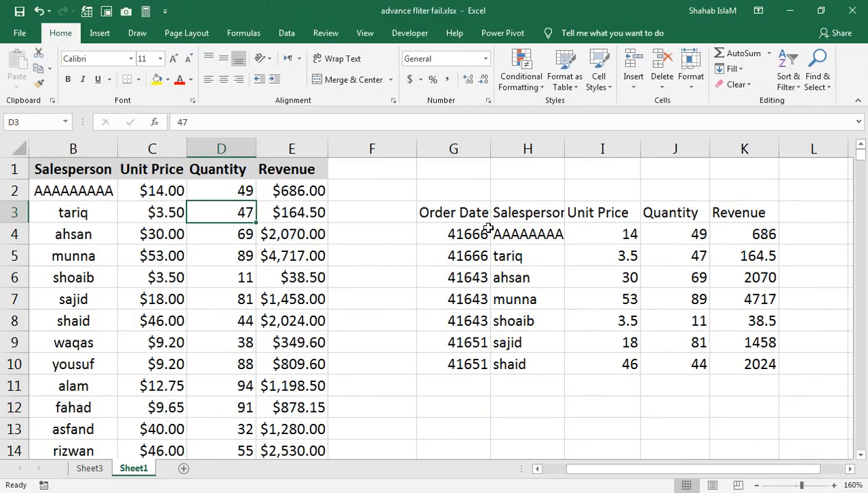
{"action": "key", "text": "ctrl+z"}
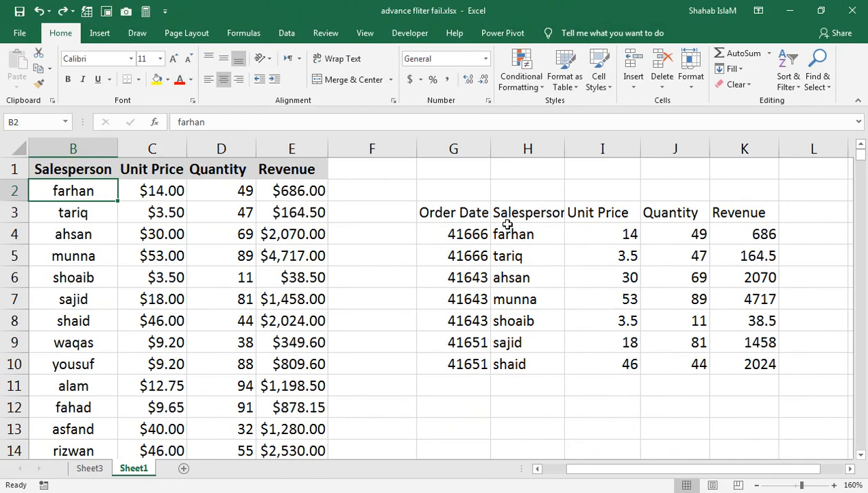
- Format the order dates in G4:G10 of the OFFSET output as day-month-year dates
{"action": "left_click_drag", "start_coordinate": [470, 235], "coordinate": [466, 364]}
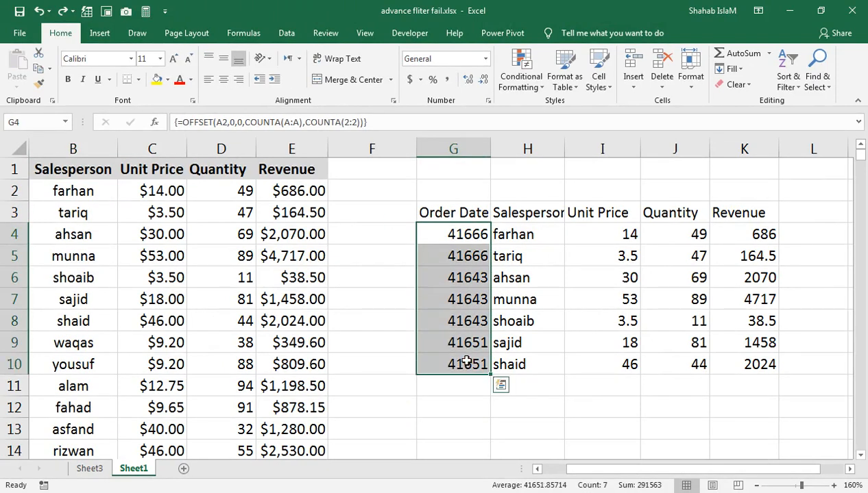
{"action": "key", "text": "ctrl+shift+3"}
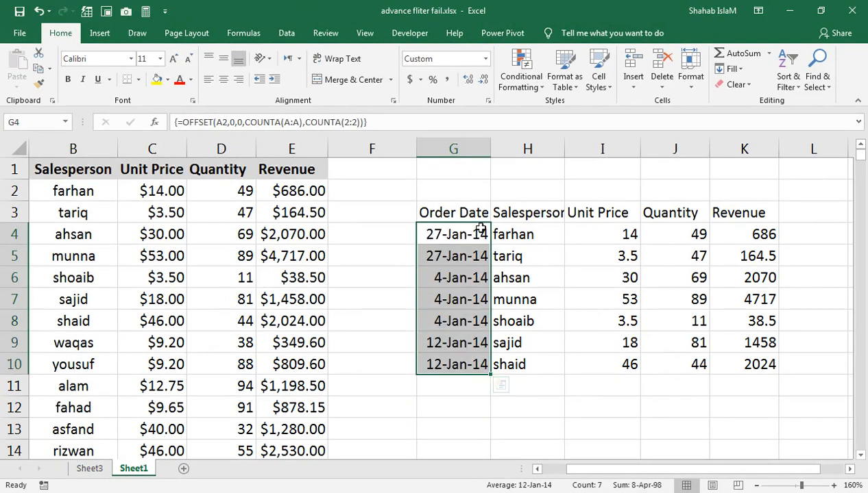
{"action": "left_click", "coordinate": [544, 214]}
- Clear the OFFSET formula output from G3:K10
{"action": "left_click", "coordinate": [449, 211]}
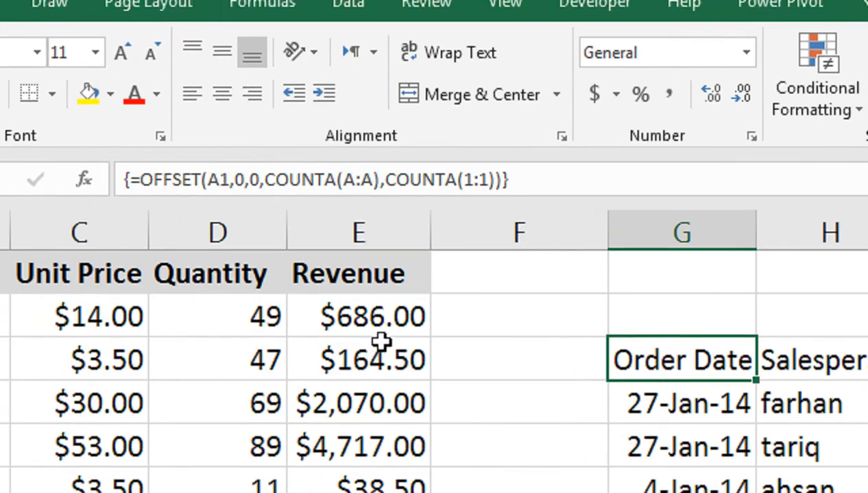
{"action": "left_click_drag", "start_coordinate": [616, 360], "coordinate": [867, 492]}
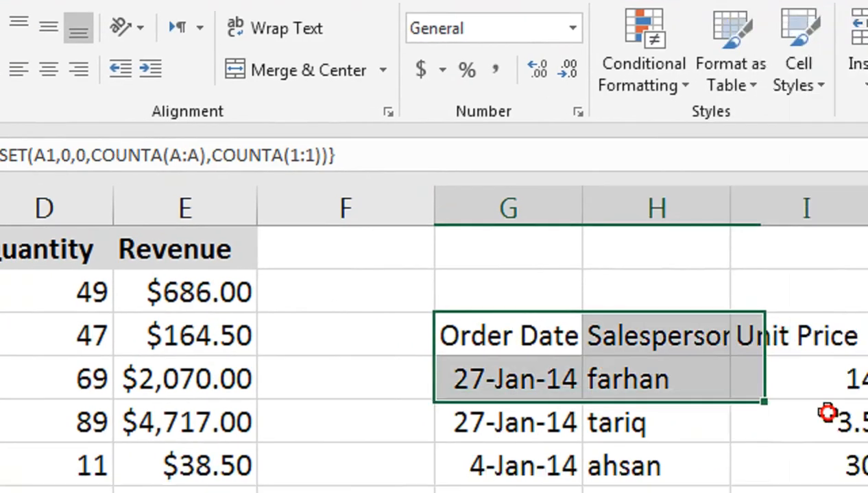
{"action": "key", "text": "Delete"}
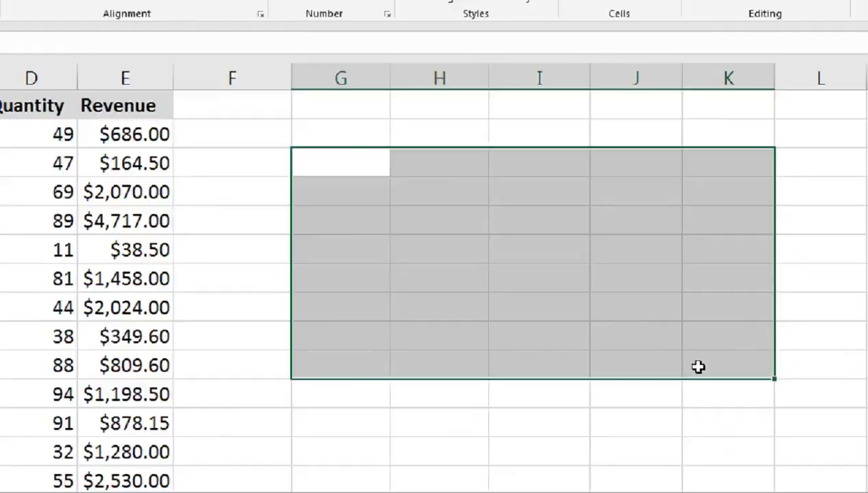
{"action": "left_click", "coordinate": [122, 355]}
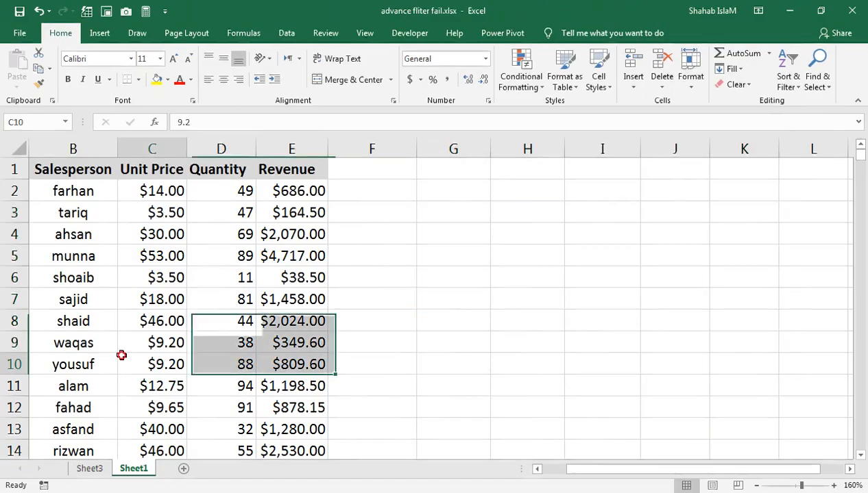
- Delete Sheet3 with the old pivot table from the workbook and confirm the deletion
{"action": "right_click", "coordinate": [150, 473]}
{"action": "left_click", "coordinate": [103, 473]}
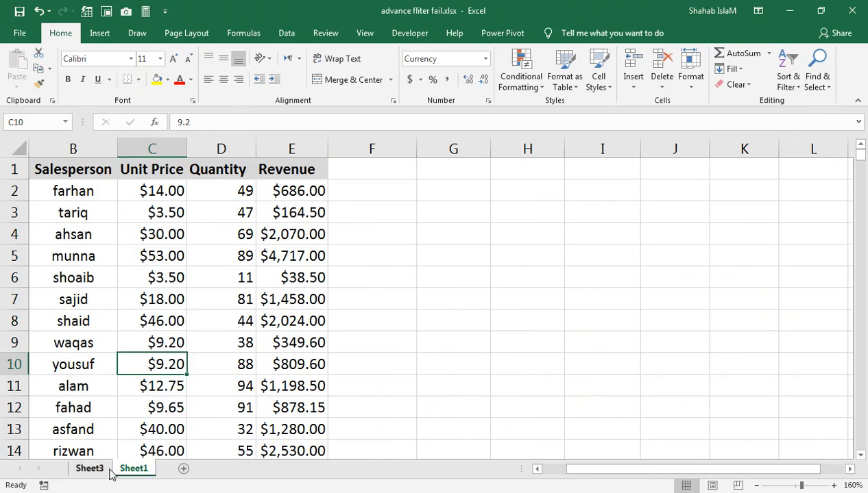
{"action": "left_click", "coordinate": [106, 470]}
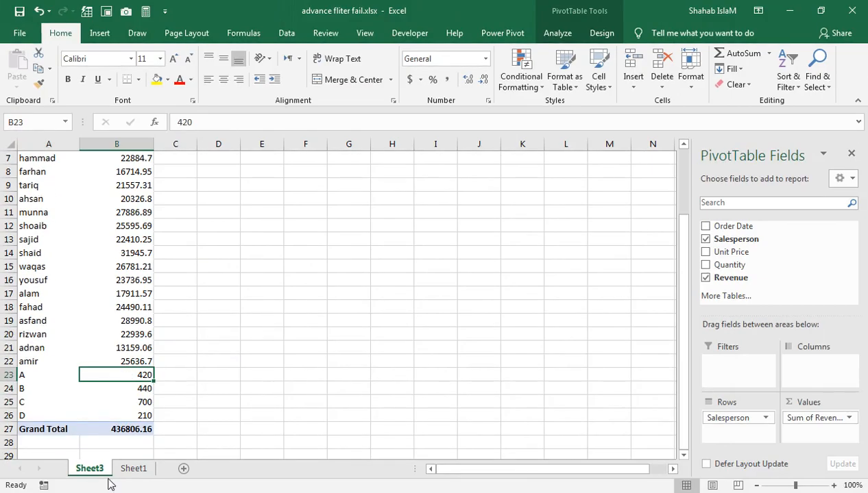
{"action": "right_click", "coordinate": [101, 472]}
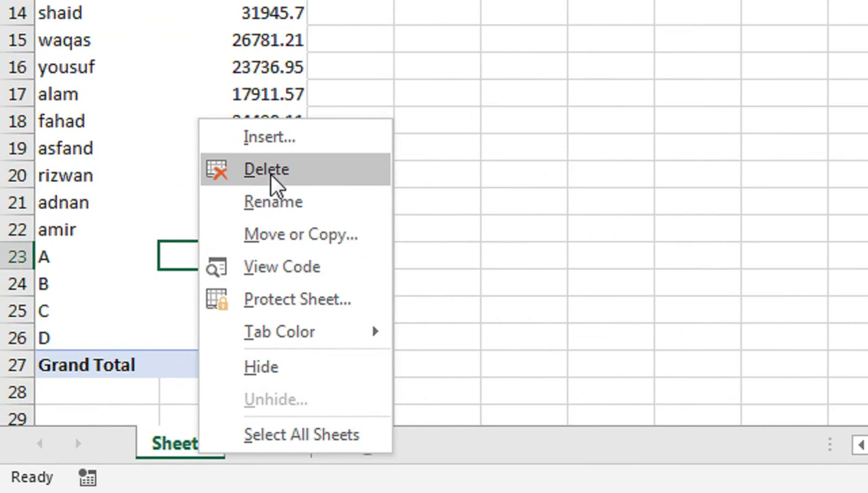
{"action": "left_click", "coordinate": [267, 170]}
{"action": "left_click", "coordinate": [823, 87]}
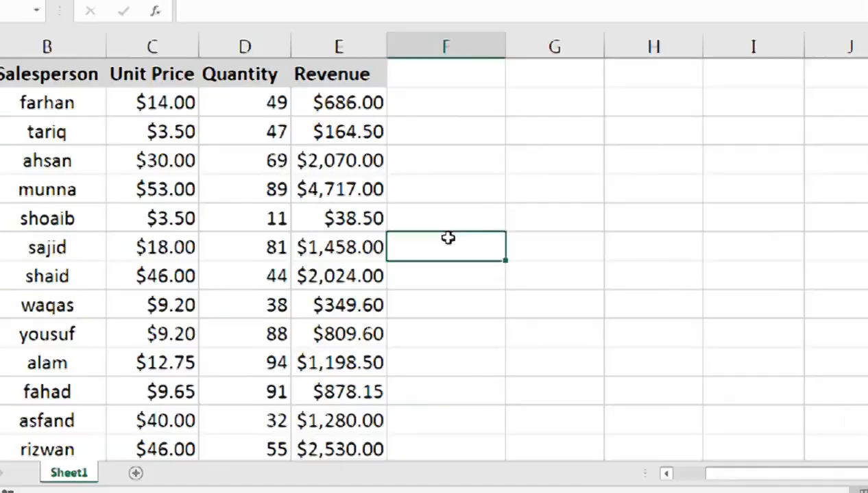
- Select the data range A1:E374 on Sheet1 and start a new workbook-scope defined name called DB
{"action": "left_click_drag", "start_coordinate": [338, 276], "coordinate": [55, 171]}
{"action": "left_click", "coordinate": [63, 170]}
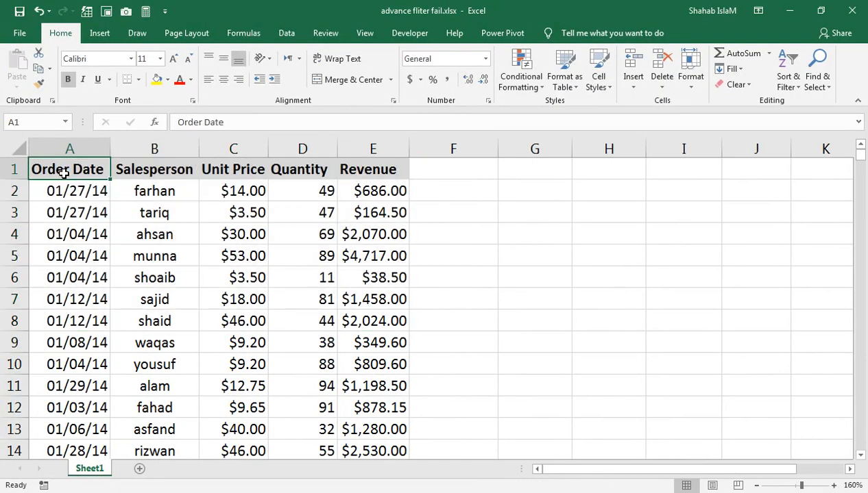
{"action": "key", "text": "ctrl+Right"}
{"action": "key", "text": "ctrl+Left"}
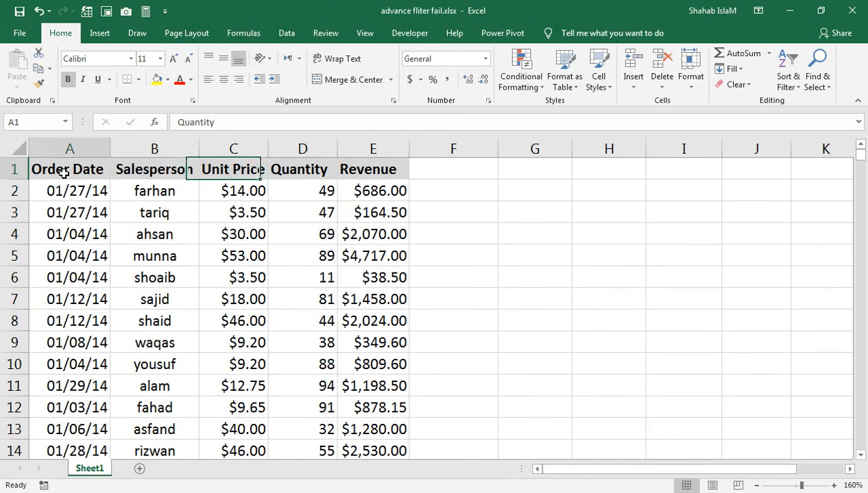
{"action": "key", "text": "ctrl+shift+Right"}
{"action": "key", "text": "ctrl+shift+Down"}
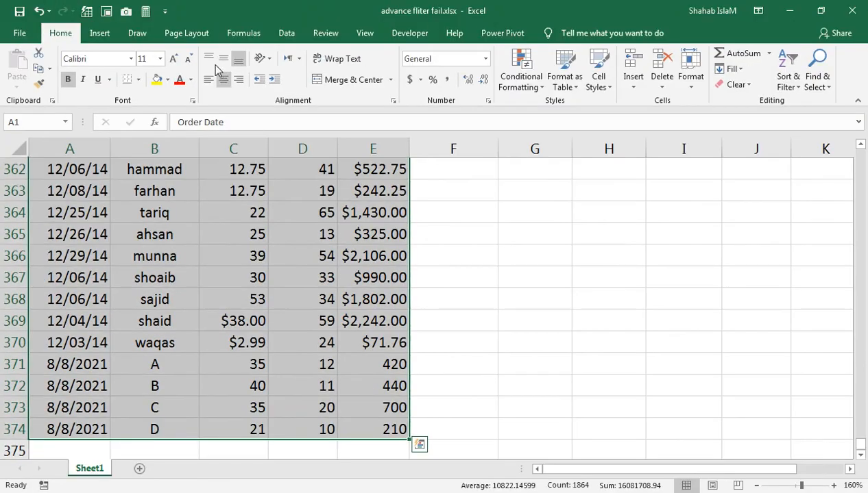
{"action": "left_click", "coordinate": [244, 32]}
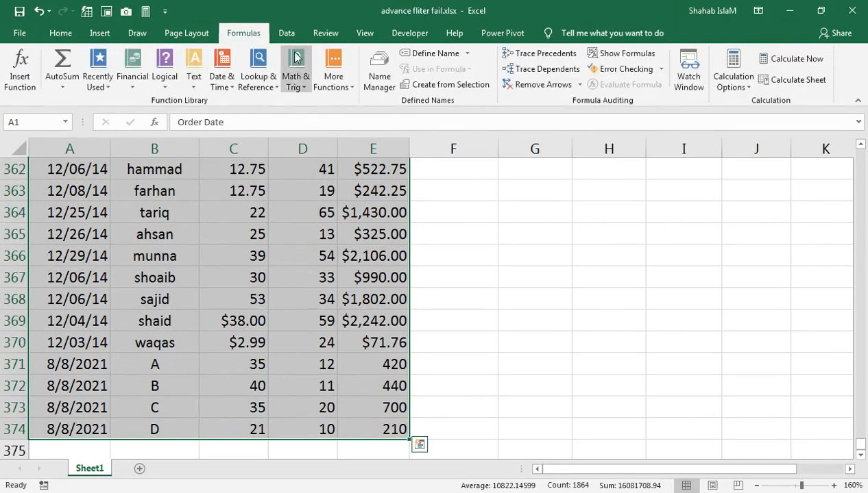
{"action": "left_click", "coordinate": [475, 108]}
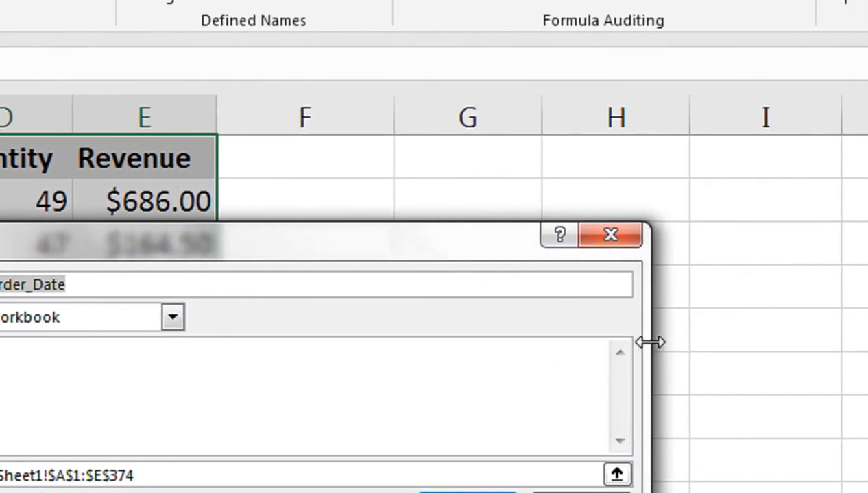
{"action": "left_click_drag", "start_coordinate": [867, 378], "coordinate": [512, 441]}
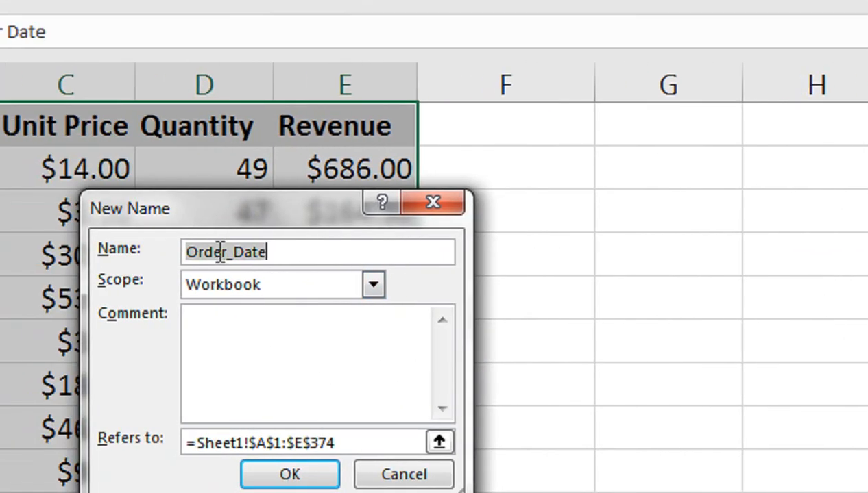
{"action": "type", "text": "DD"}
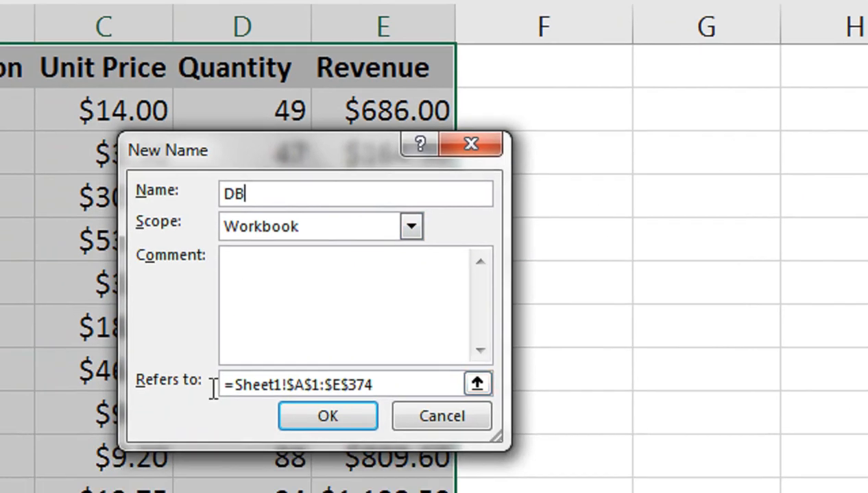
- Replace DB's reference with the start of an OFFSET formula, using Sheet1!$A$1 as reference and 0 for both offsets
{"action": "left_click_drag", "start_coordinate": [192, 447], "coordinate": [392, 439]}
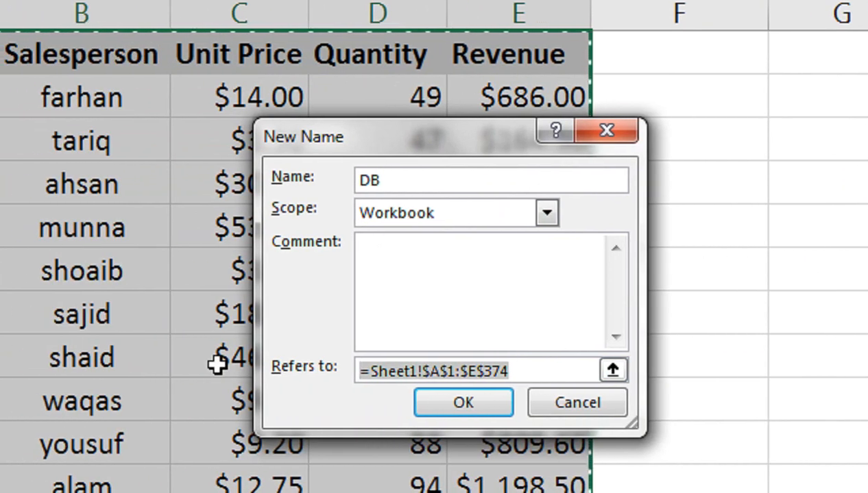
{"action": "type", "text": "=OFFSET"}
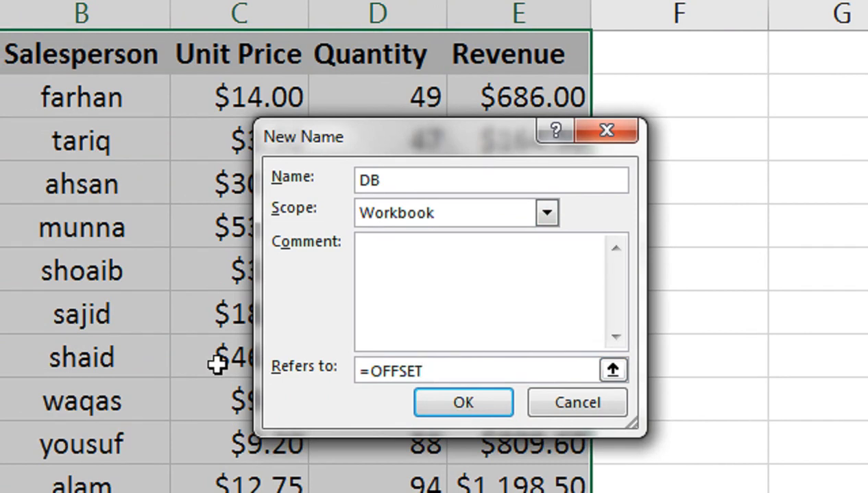
{"action": "type", "text": "("}
{"action": "left_click", "coordinate": [175, 117]}
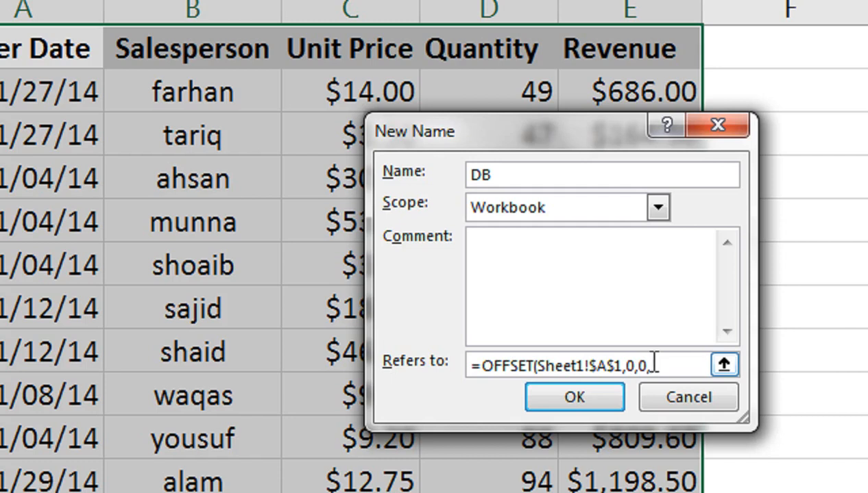
- Add COUNTA(Sheet1!$A:$A) as the height argument of DB's OFFSET formula
{"action": "type", "text": "COUN"}
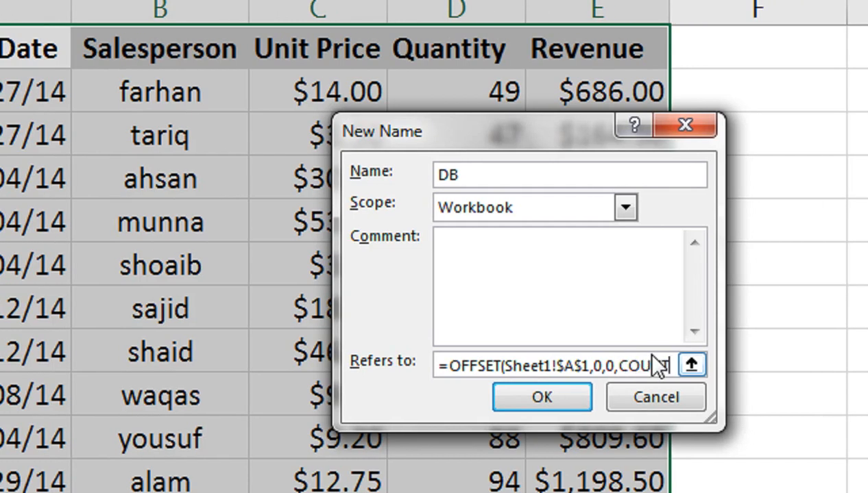
{"action": "type", "text": "TA("}
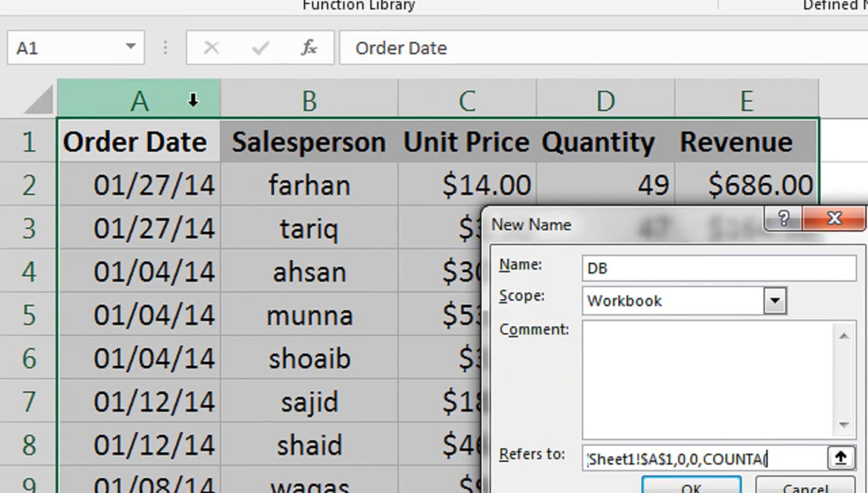
{"action": "left_click", "coordinate": [44, 0]}
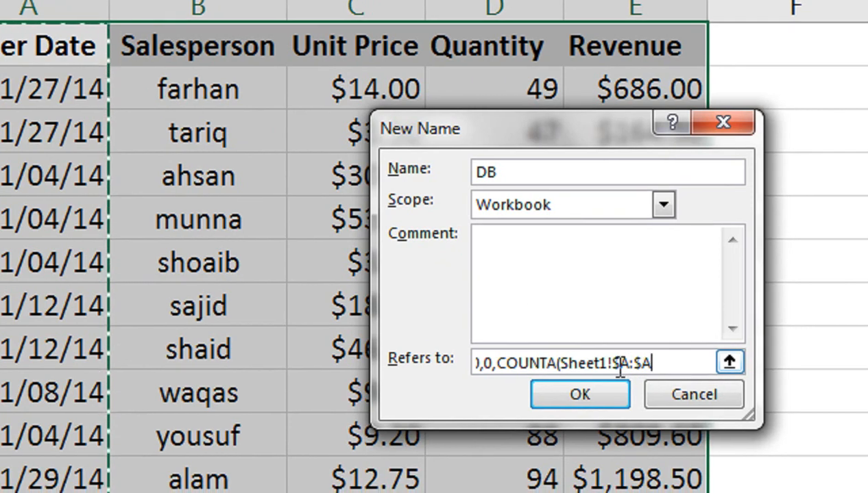
{"action": "type", "text": ")"}
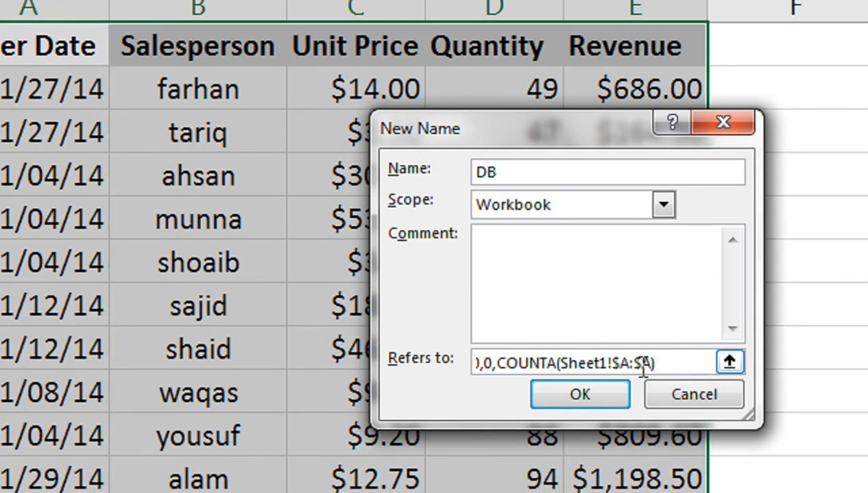
- Complete DB's OFFSET formula with COUNTA(Sheet1!$1:$1) as the width and save the defined name
{"action": "type", "text": ",COUNTA"}
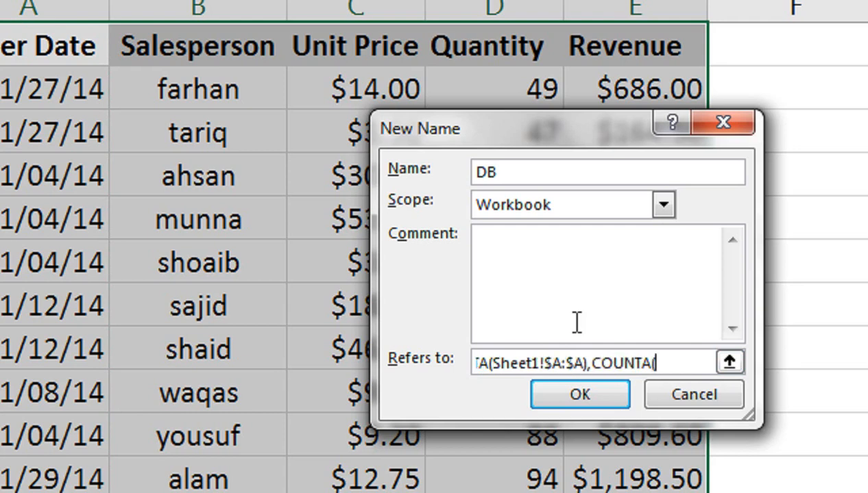
{"action": "type", "text": "("}
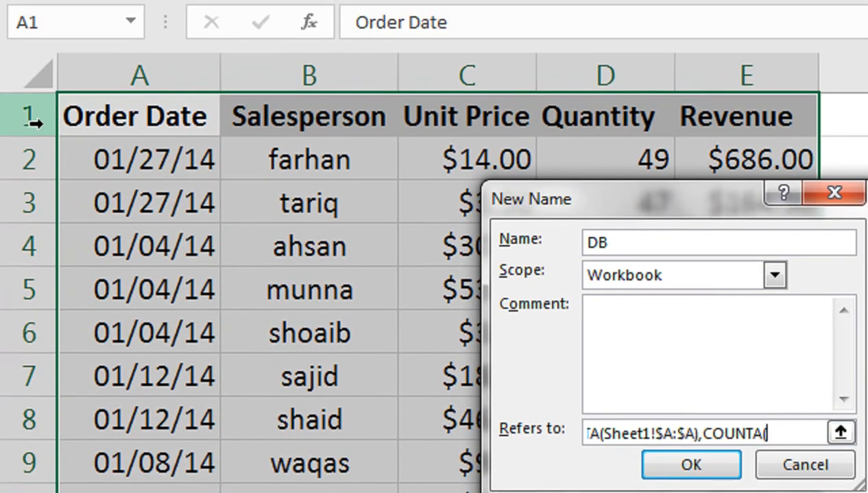
{"action": "left_click", "coordinate": [40, 122]}
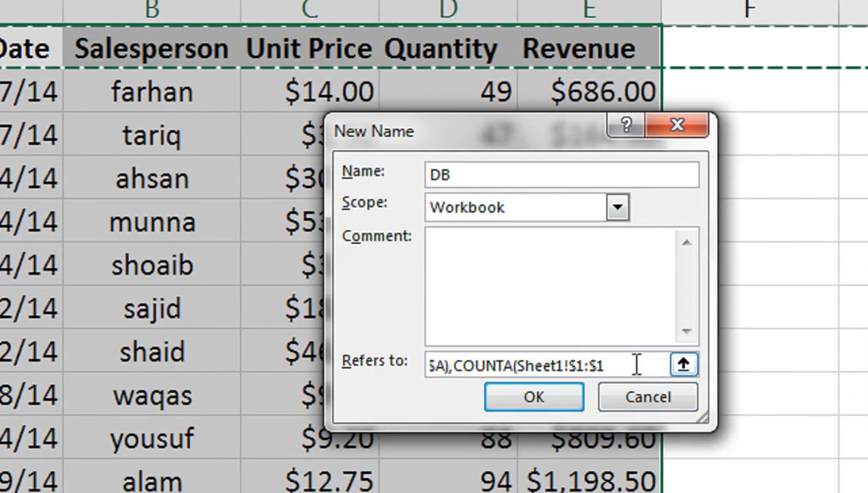
{"action": "type", "text": ")"}
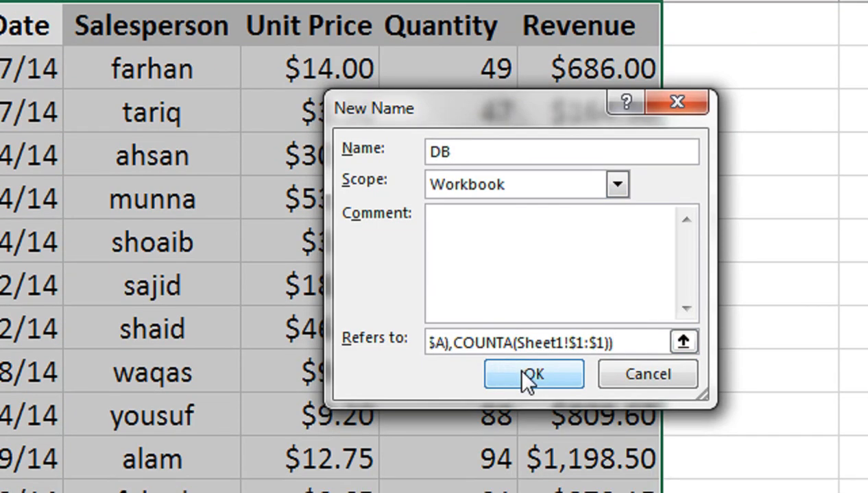
{"action": "left_click", "coordinate": [526, 397]}
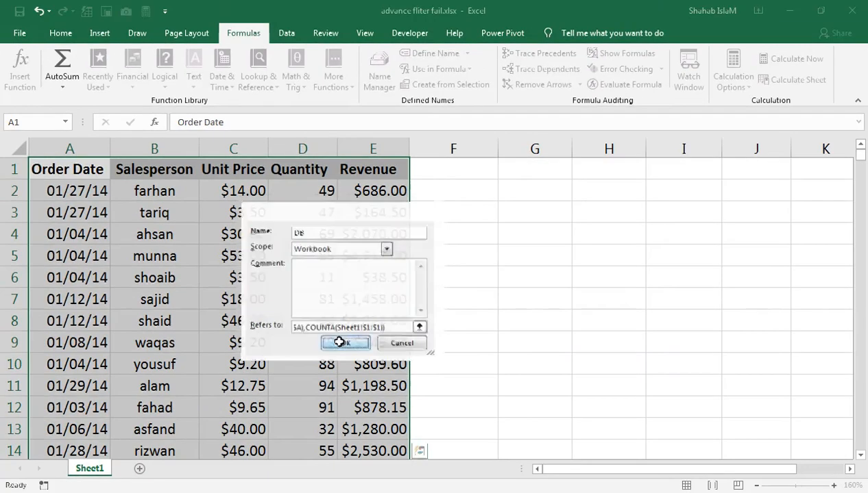
- Create a pivot table on a new worksheet with the named range DB as its source
{"action": "left_click", "coordinate": [176, 233]}
{"action": "left_click", "coordinate": [99, 33]}
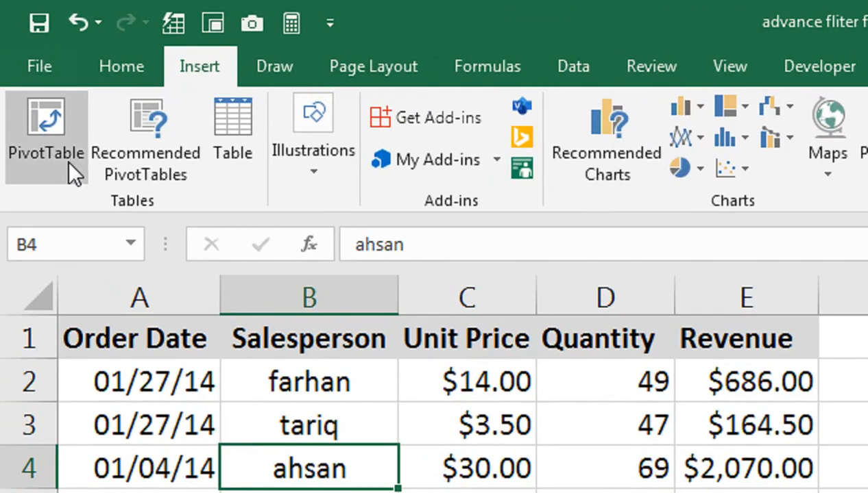
{"action": "left_click", "coordinate": [68, 160]}
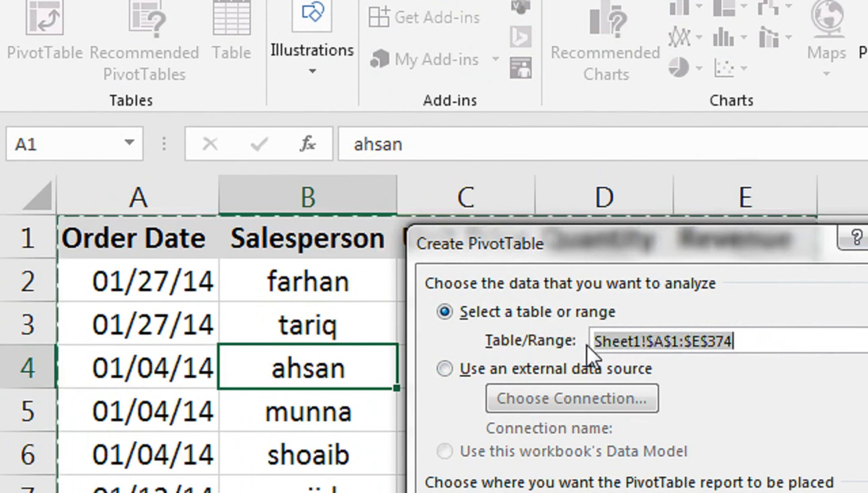
{"action": "type", "text": "DB"}
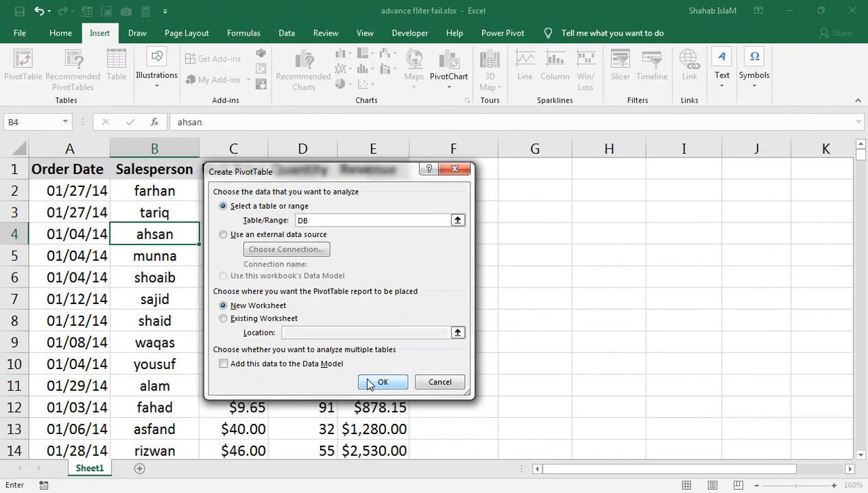
{"action": "left_click", "coordinate": [381, 383]}
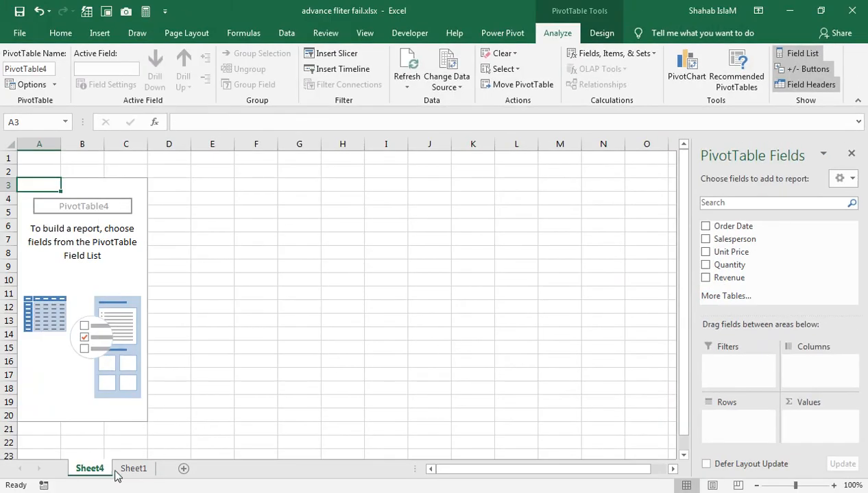
- Build the pivot table on Sheet4 with Salesperson in Rows and the sum of Revenue in Values
{"action": "left_click", "coordinate": [118, 470]}
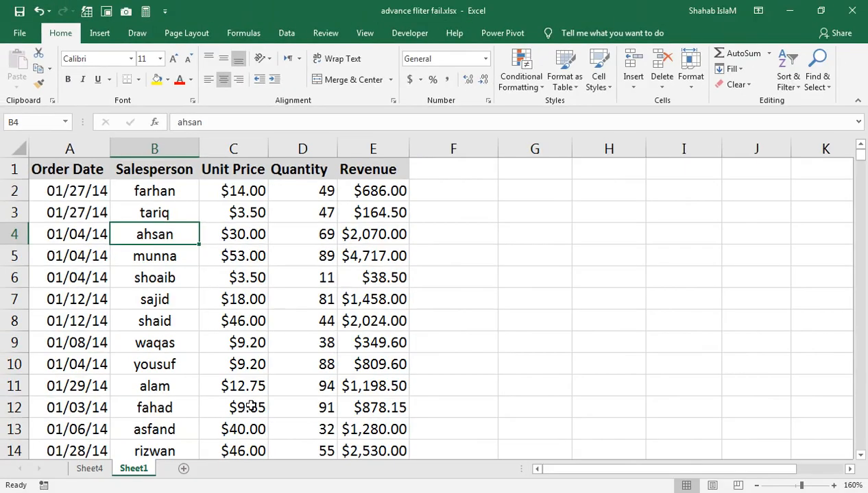
{"action": "left_click", "coordinate": [80, 467]}
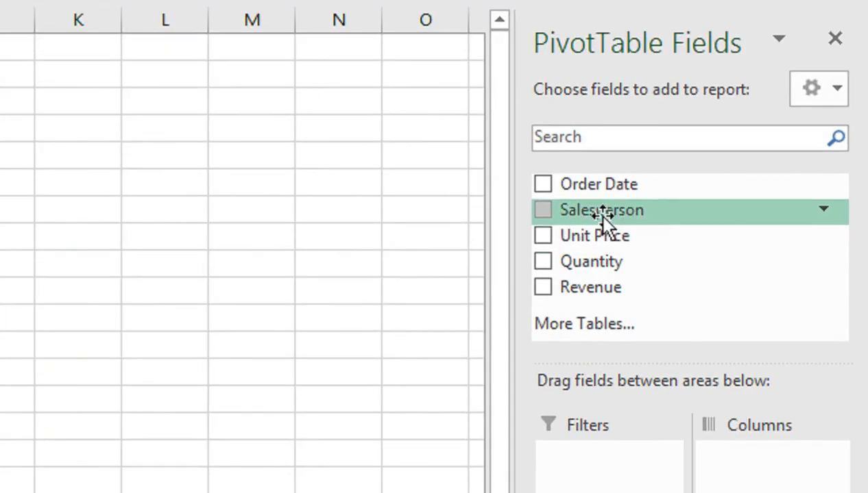
{"action": "left_click_drag", "start_coordinate": [733, 241], "coordinate": [744, 397]}
{"action": "left_click_drag", "start_coordinate": [620, 428], "coordinate": [616, 492]}
{"action": "left_click_drag", "start_coordinate": [603, 194], "coordinate": [752, 434]}
{"action": "left_click_drag", "start_coordinate": [749, 383], "coordinate": [748, 418]}
{"action": "left_click", "coordinate": [748, 419]}
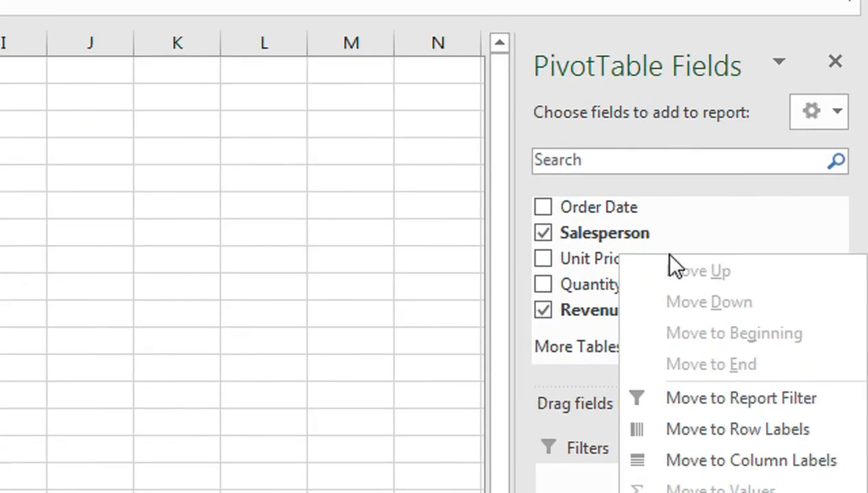
{"action": "left_click", "coordinate": [723, 231]}
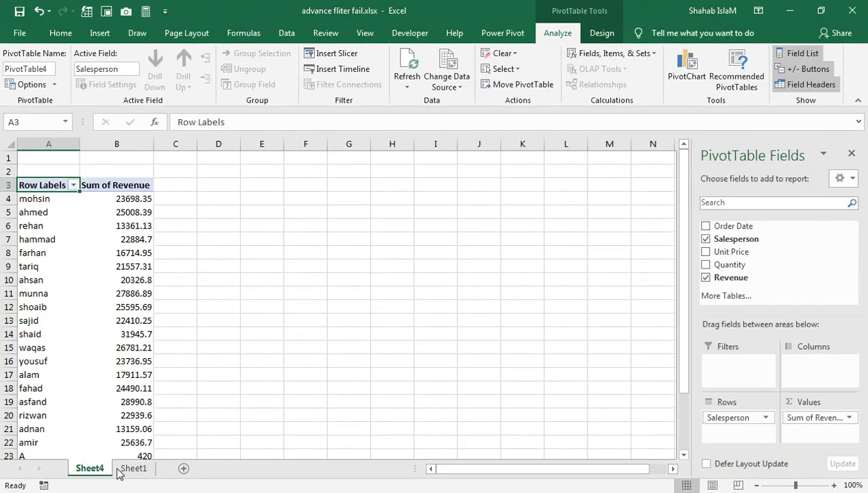
- Add a CITY header in F1 of Sheet1 and enter KARACHI, LAHORE, ISLAMABAD, GUJRAT and AHMADBAD in F2:F6
{"action": "left_click", "coordinate": [126, 468]}
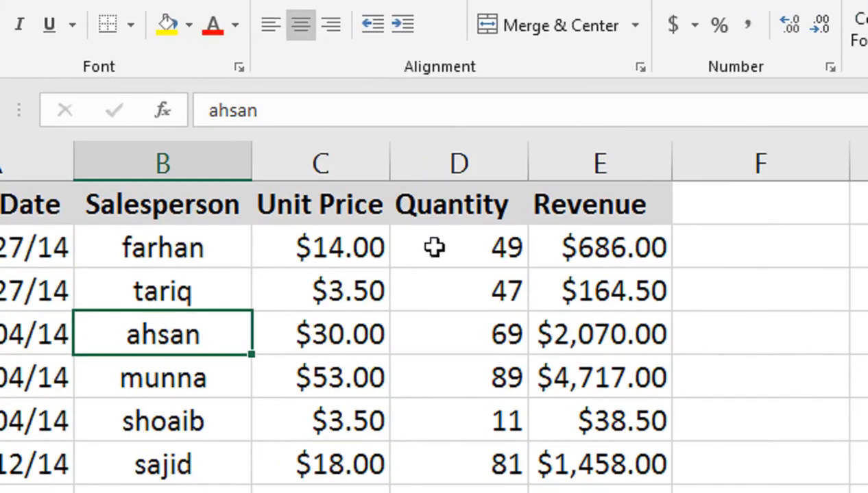
{"action": "left_click", "coordinate": [440, 171]}
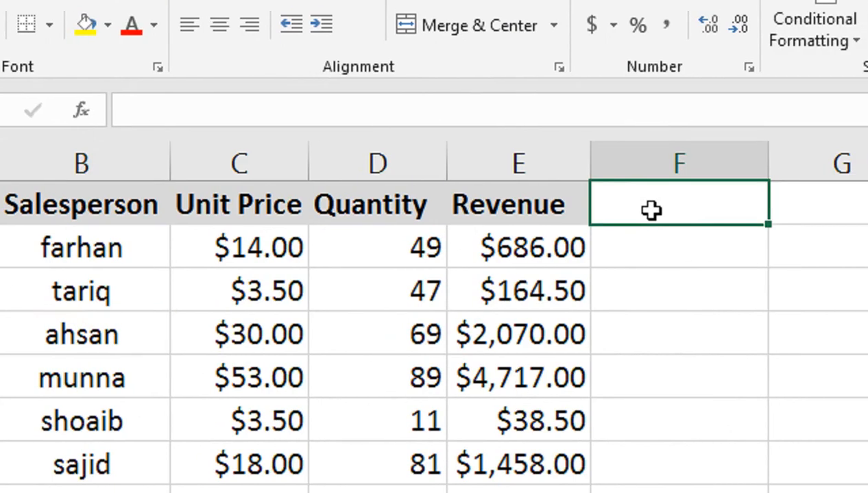
{"action": "type", "text": "CITY"}
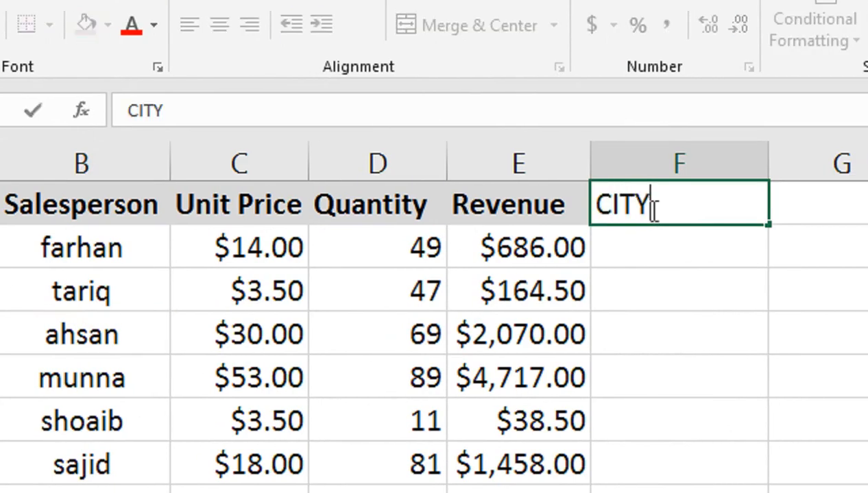
{"action": "key", "text": "Return"}
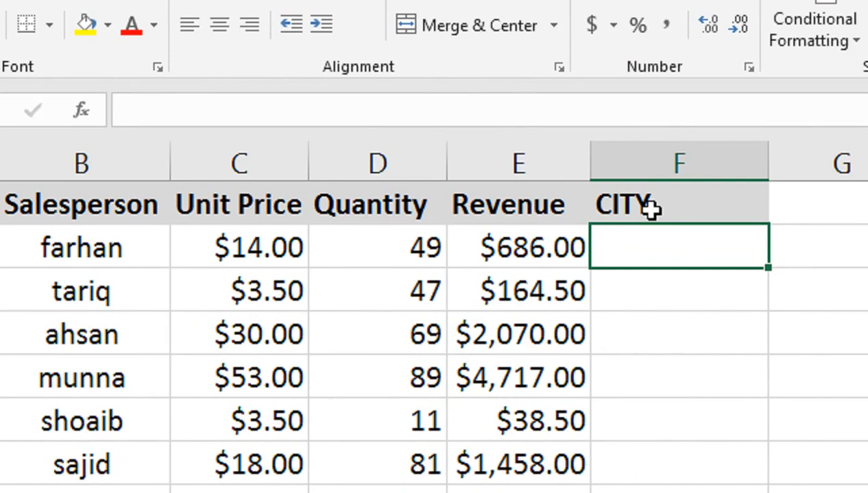
{"action": "type", "text": "KARACHIO"}
{"action": "key", "text": "BackSpace"}
{"action": "key", "text": "Return"}
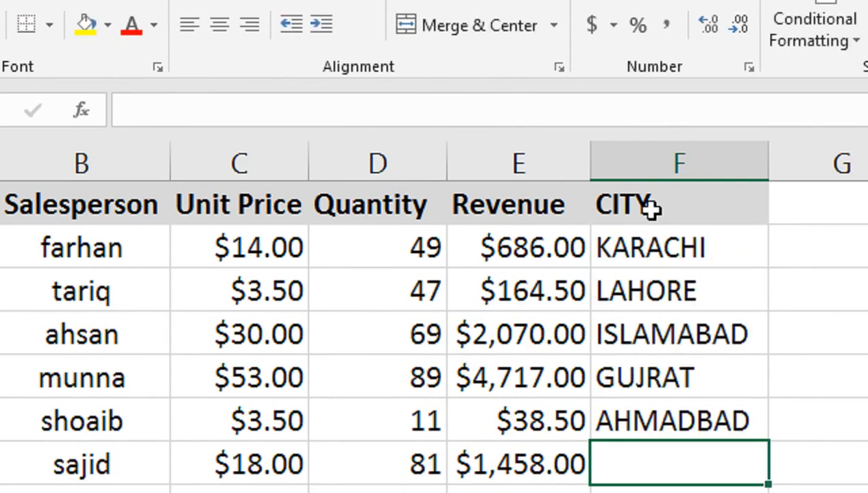
- Fill the CITY entries in F2:F6 down column F to the last record
{"action": "left_click_drag", "start_coordinate": [649, 265], "coordinate": [631, 442]}
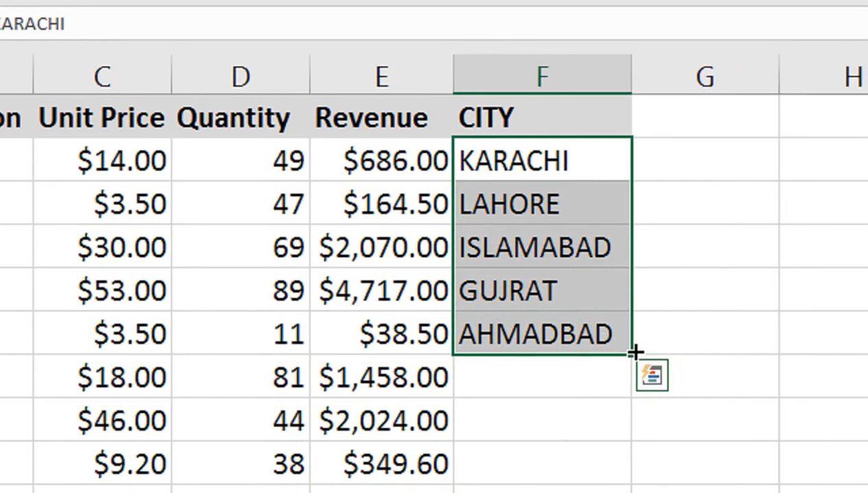
{"action": "double_click", "coordinate": [634, 352]}
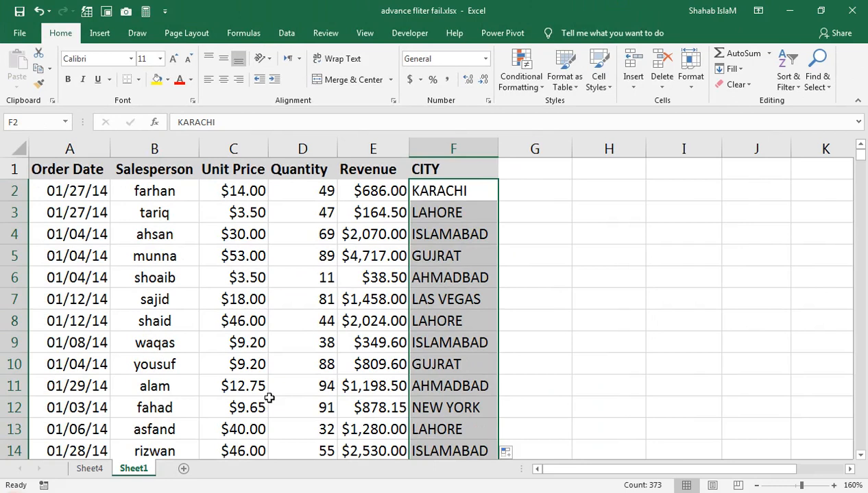
{"action": "left_click", "coordinate": [154, 407]}
- Refresh the pivot table on Sheet4 and add the new CITY field to its Columns area
{"action": "left_click", "coordinate": [89, 469]}
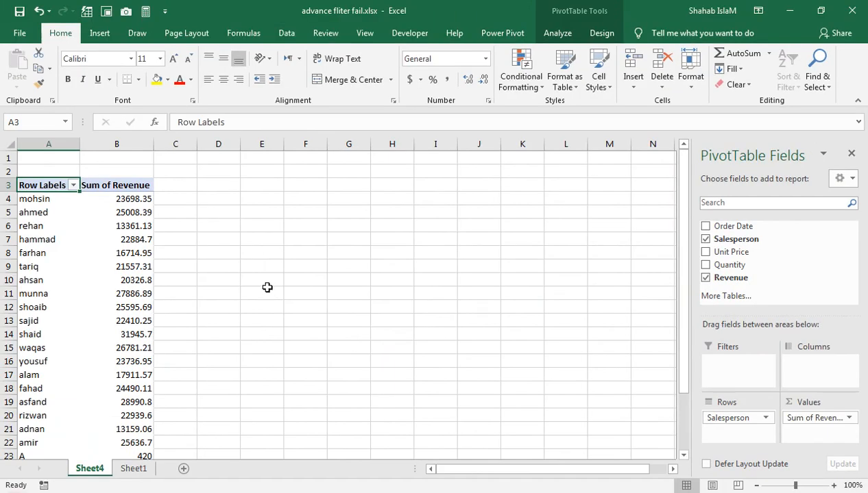
{"action": "right_click", "coordinate": [169, 272]}
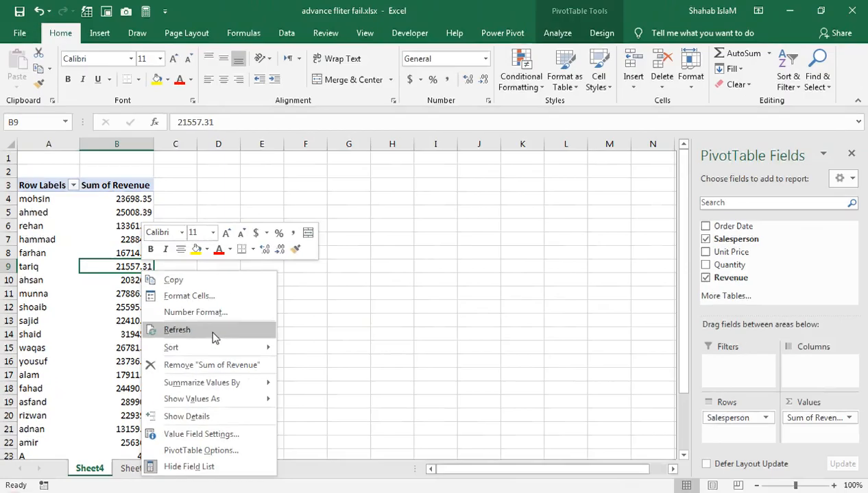
{"action": "left_click", "coordinate": [283, 351]}
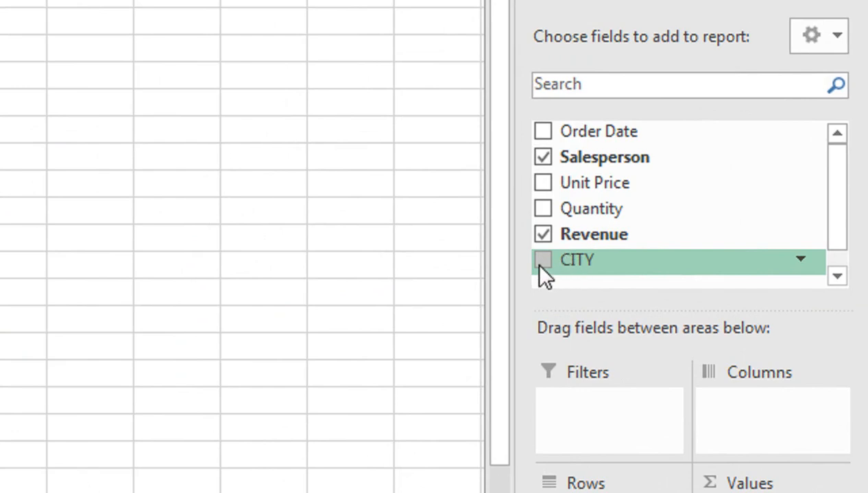
{"action": "left_click_drag", "start_coordinate": [571, 257], "coordinate": [586, 376]}
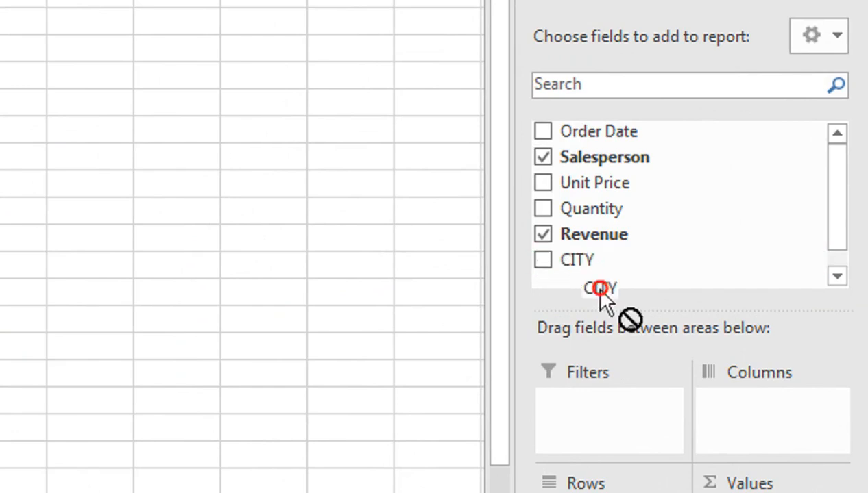
{"action": "key", "text": "Escape"}
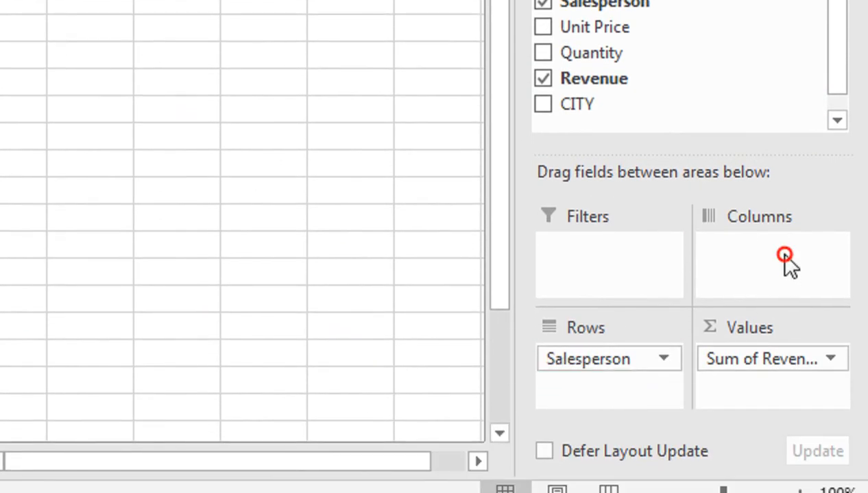
{"action": "left_click_drag", "start_coordinate": [554, 108], "coordinate": [773, 308]}
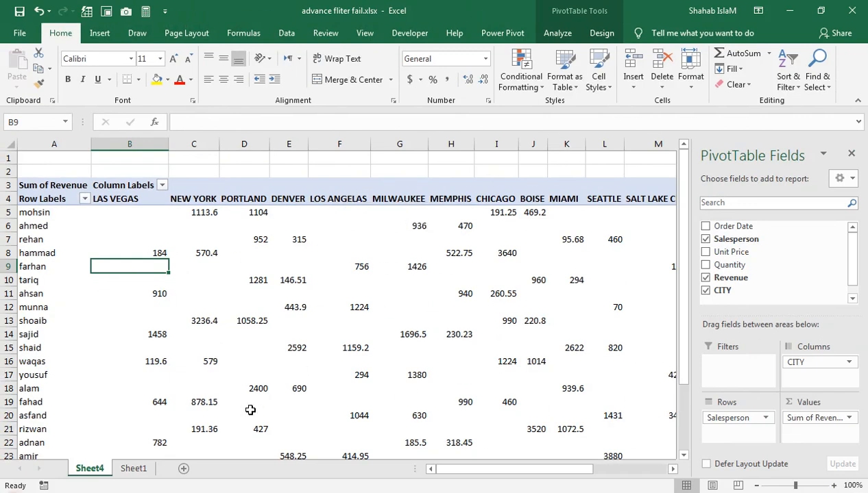
- Add a MONTH column header in cell G1 of Sheet1
{"action": "left_click", "coordinate": [134, 469]}
{"action": "left_click", "coordinate": [476, 171]}
{"action": "type", "text": "MONTH"}
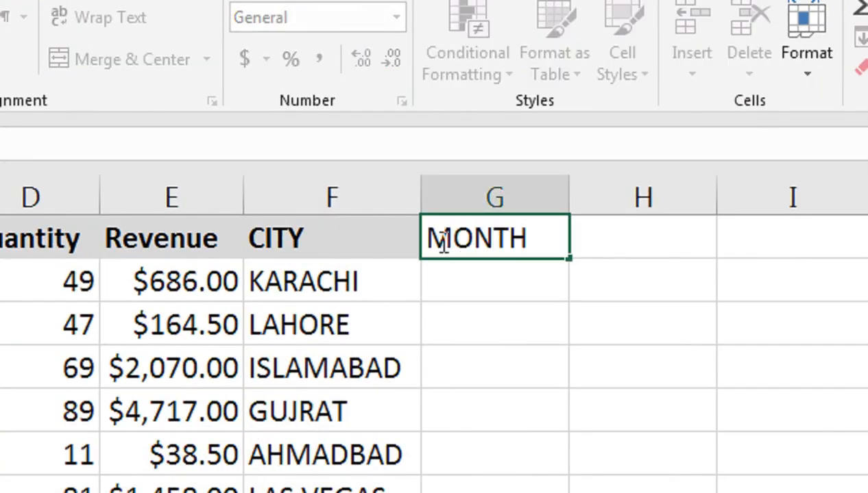
{"action": "key", "text": "Return"}
- Enter =TEXT(A2,"MMM") in G2 and fill the formula down column G to the last record
{"action": "type", "text": "=TEXT("}
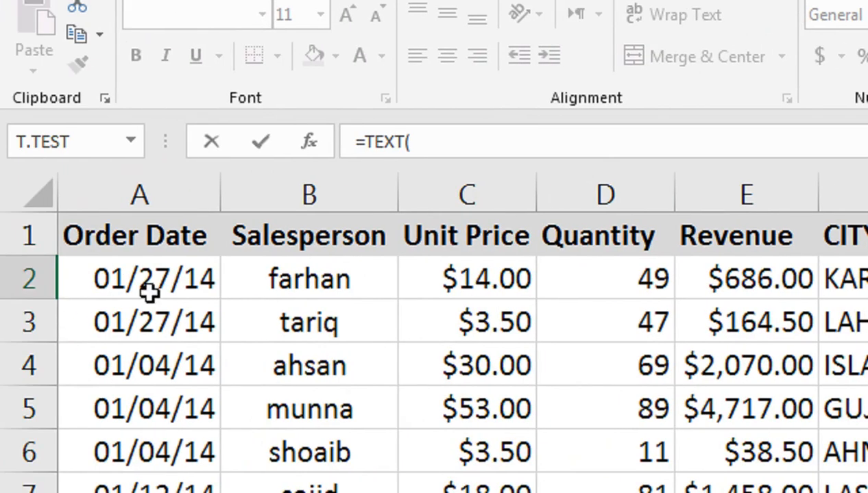
{"action": "left_click", "coordinate": [147, 288]}
{"action": "type", "text": ",\"MMM"}
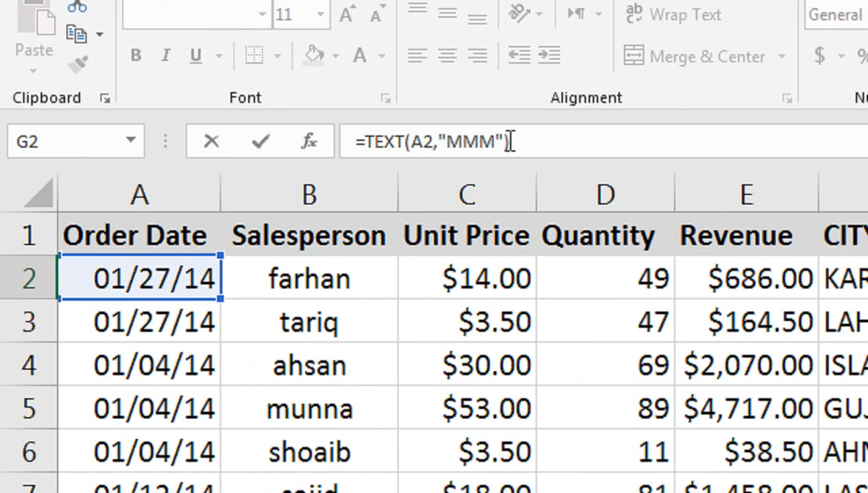
{"action": "type", "text": "\")"}
{"action": "key", "text": "Return"}
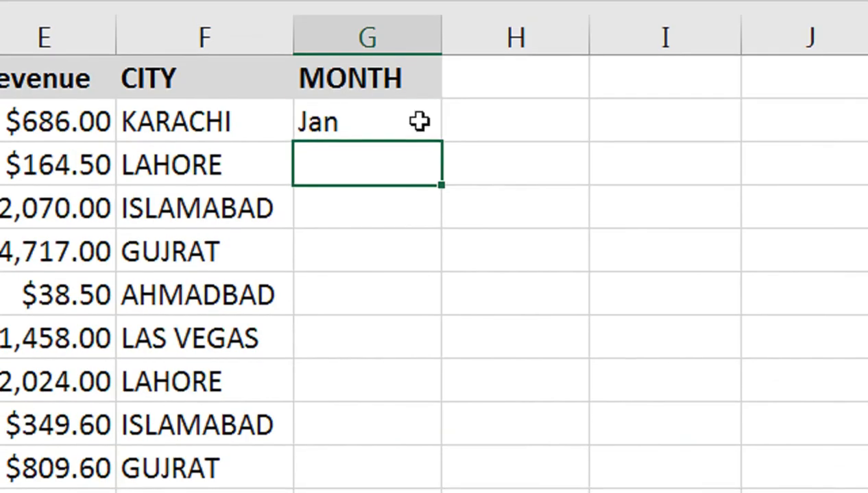
{"action": "left_click", "coordinate": [419, 121]}
{"action": "double_click", "coordinate": [442, 142]}
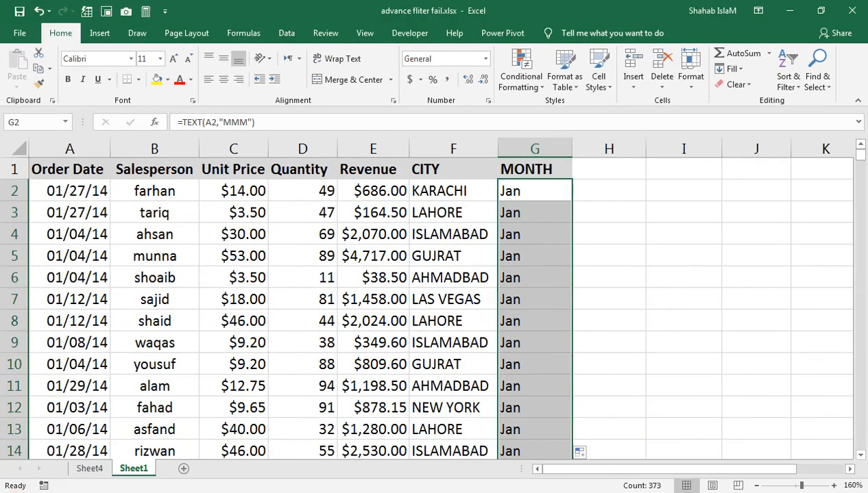
- Return to Sheet4 and refresh its pivot table to pick up the new MONTH column
{"action": "left_click", "coordinate": [80, 474]}
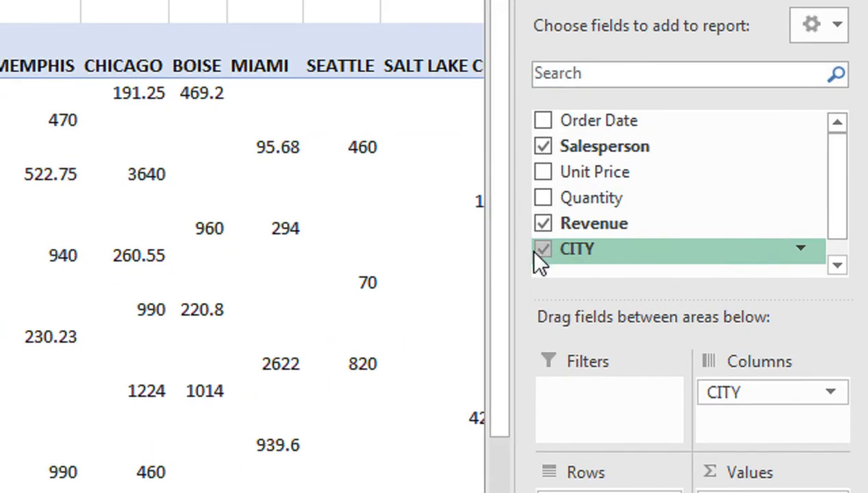
{"action": "right_click", "coordinate": [588, 252]}
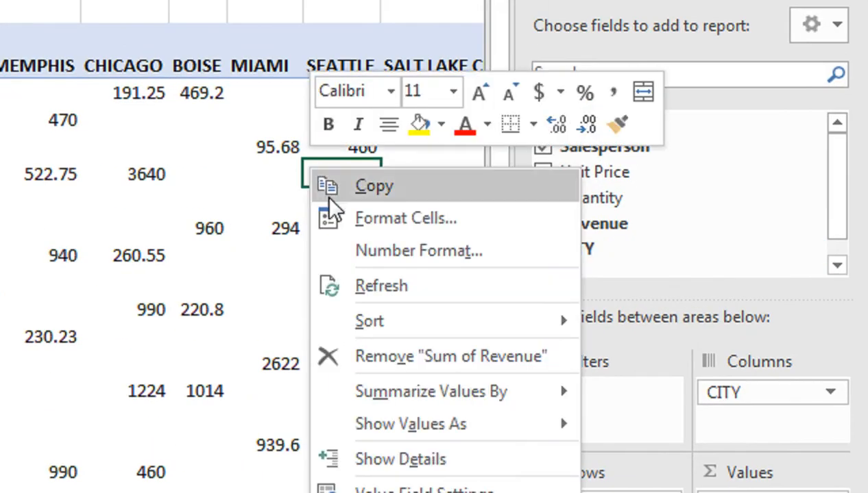
{"action": "left_click", "coordinate": [364, 288]}
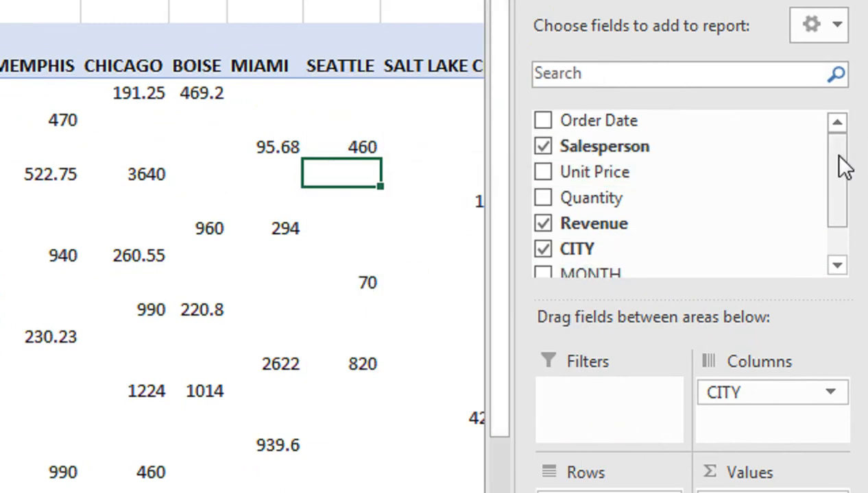
- Remove the CITY field from the pivot table and add MONTH under Salesperson in Rows
{"action": "scroll", "coordinate": [840, 165], "scroll_direction": "down", "scroll_amount": 1}
{"action": "left_click_drag", "start_coordinate": [546, 182], "coordinate": [549, 200]}
{"action": "left_click", "coordinate": [543, 201]}
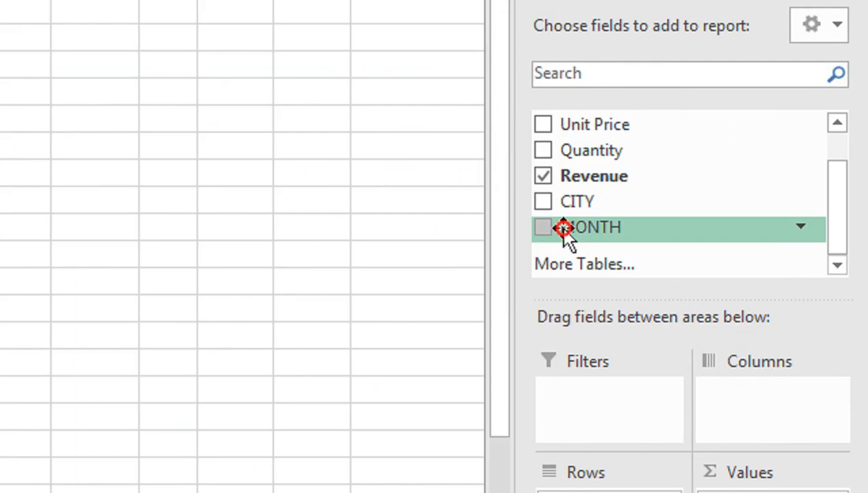
{"action": "left_click", "coordinate": [562, 228]}
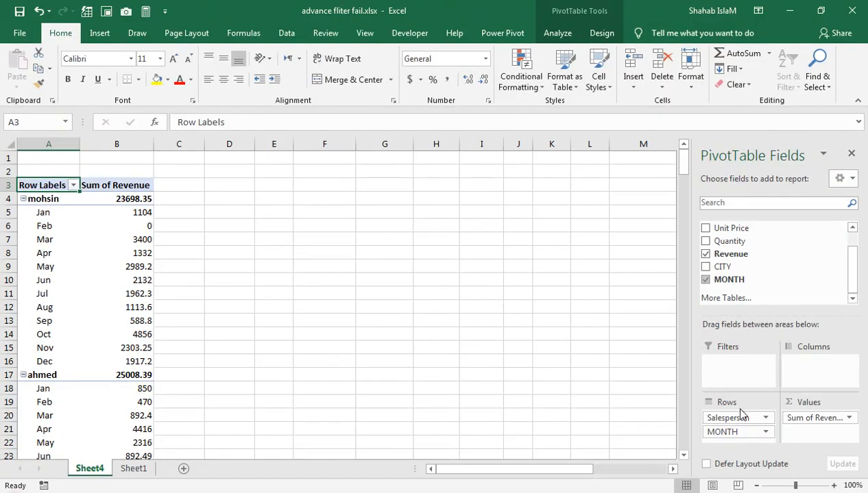
- Move the MONTH field from Rows to Columns, and finally remove it from the pivot table
{"action": "left_click_drag", "start_coordinate": [732, 432], "coordinate": [796, 366]}
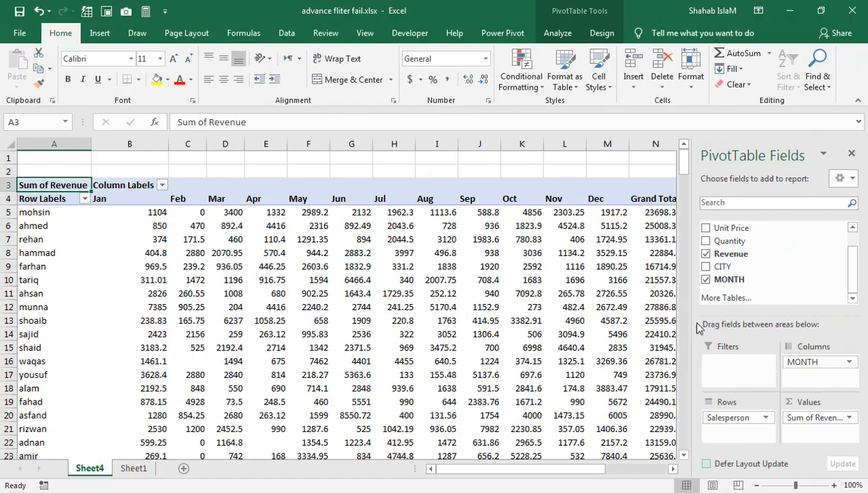
{"action": "left_click_drag", "start_coordinate": [785, 370], "coordinate": [664, 297]}
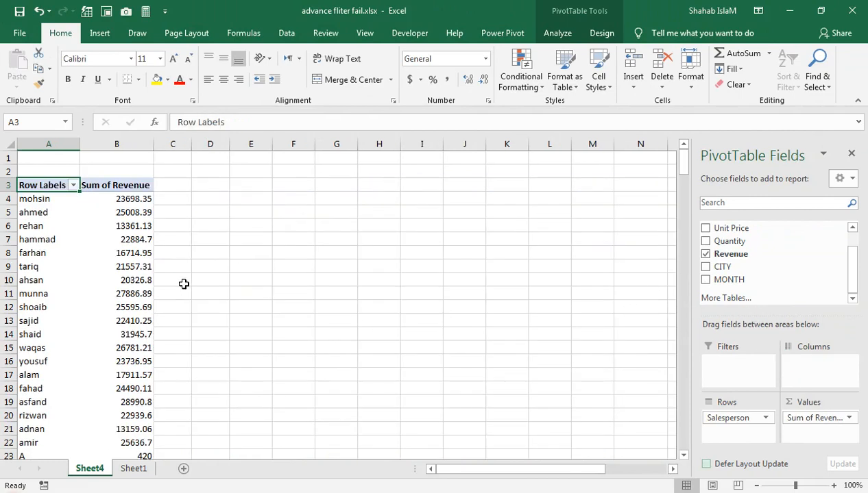